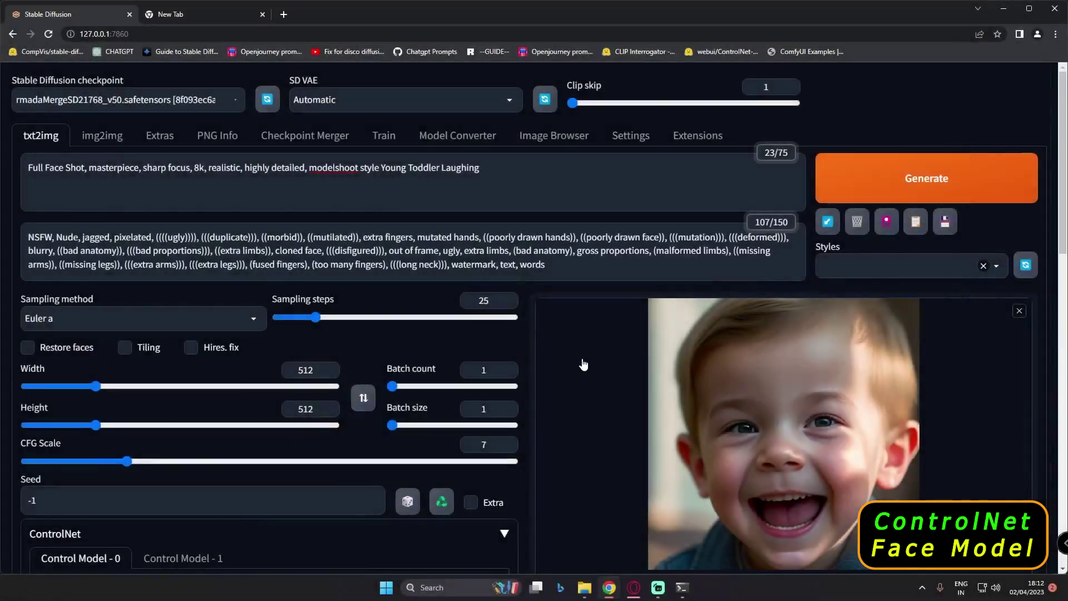
Step: Check the ControlNet model list in the web UI and bring up the Face Controlnet Model notes
scroll(526, 431, down, 3)
scroll(517, 425, down, 2)
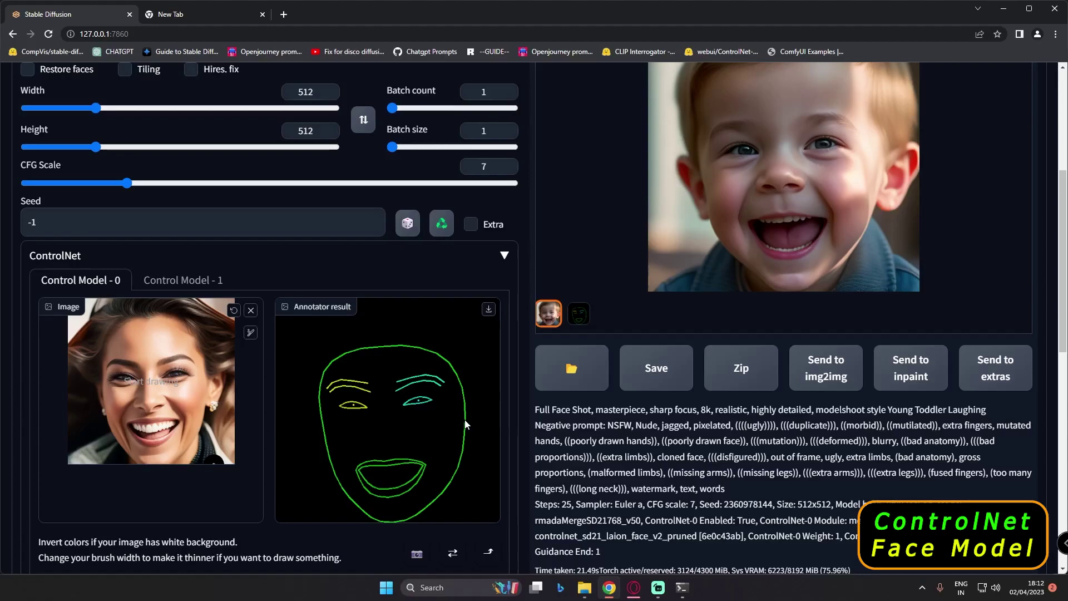
scroll(465, 420, up, 4)
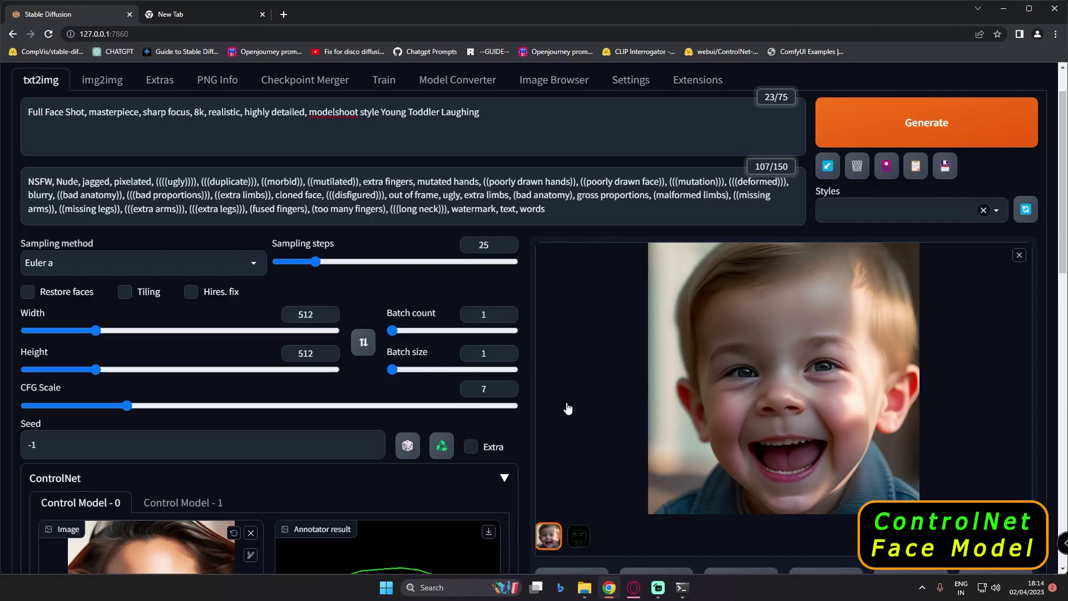
scroll(568, 408, up, 1)
scroll(567, 407, down, 5)
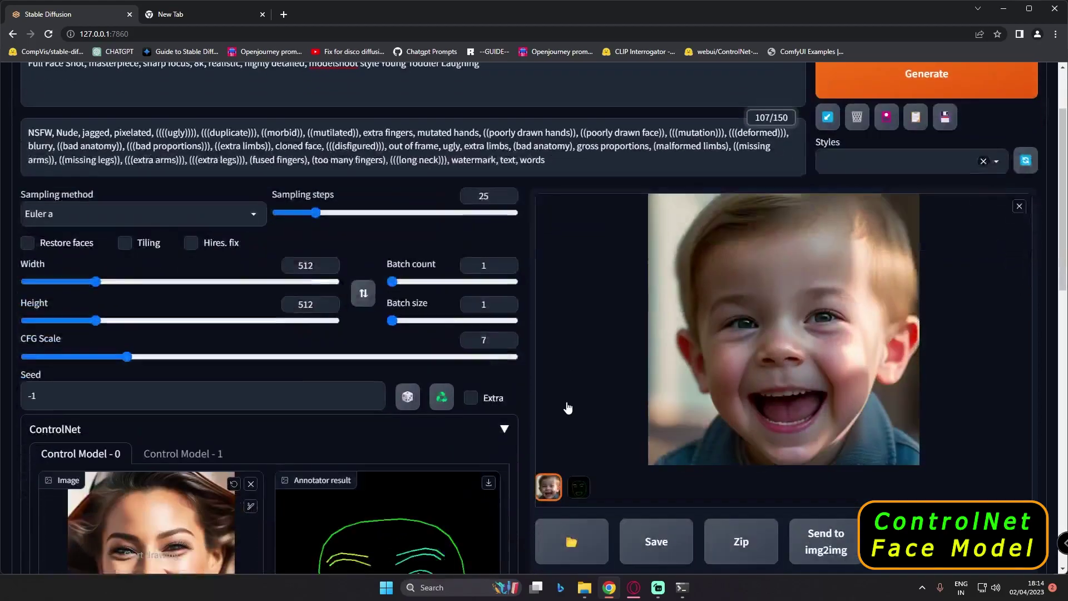
scroll(567, 408, down, 3)
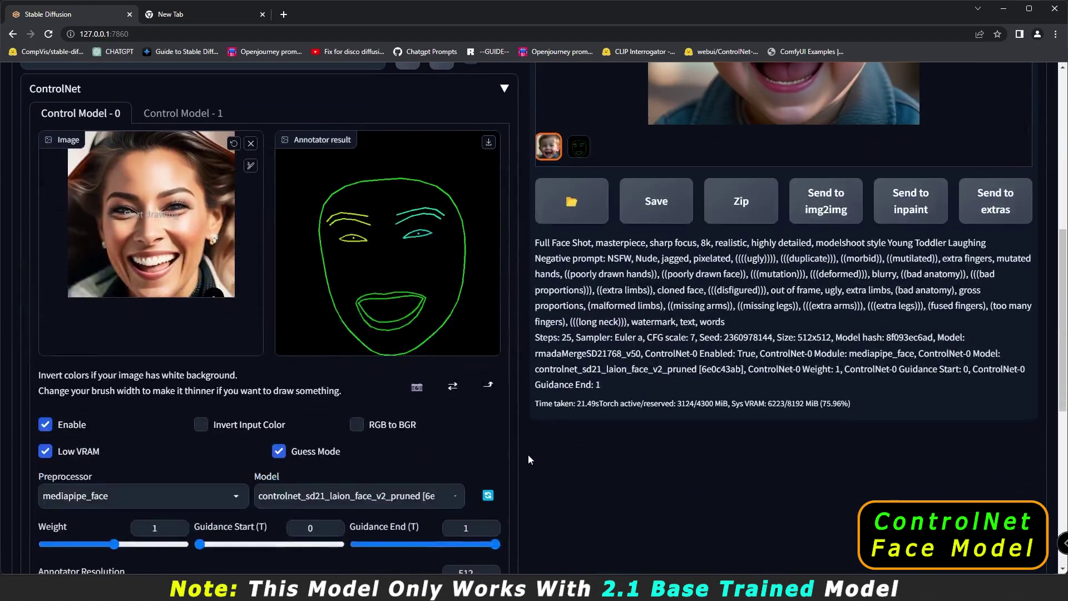
scroll(319, 496, down, 1)
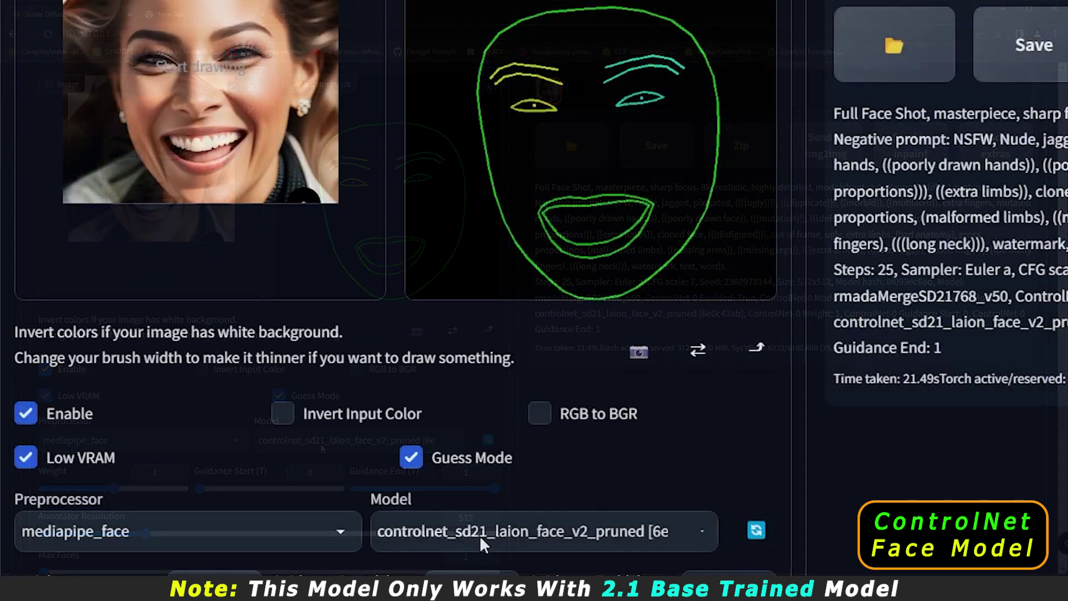
click(327, 443)
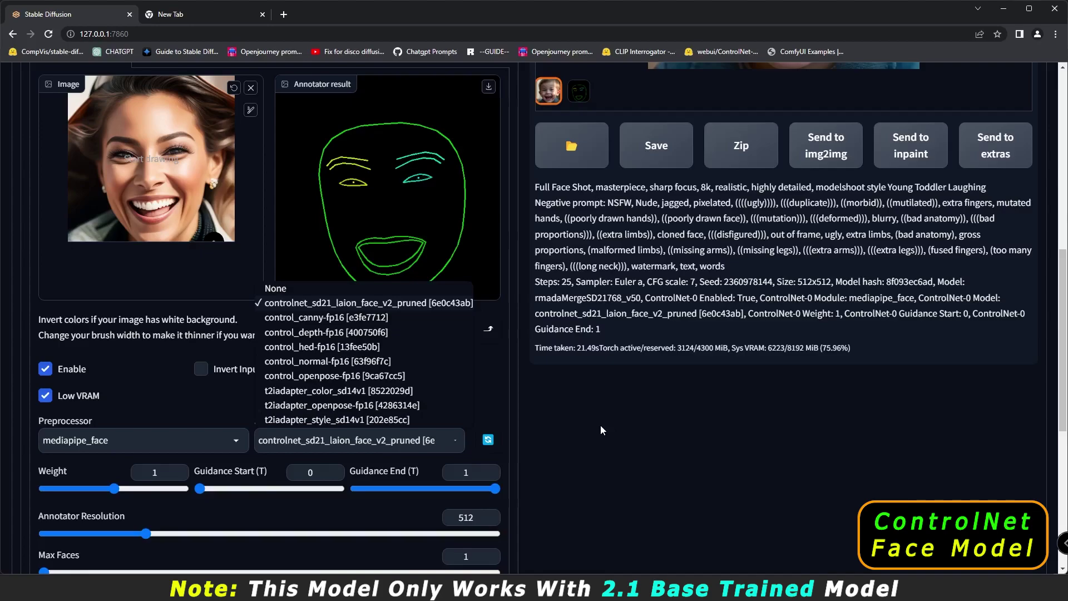
scroll(600, 425, up, 10)
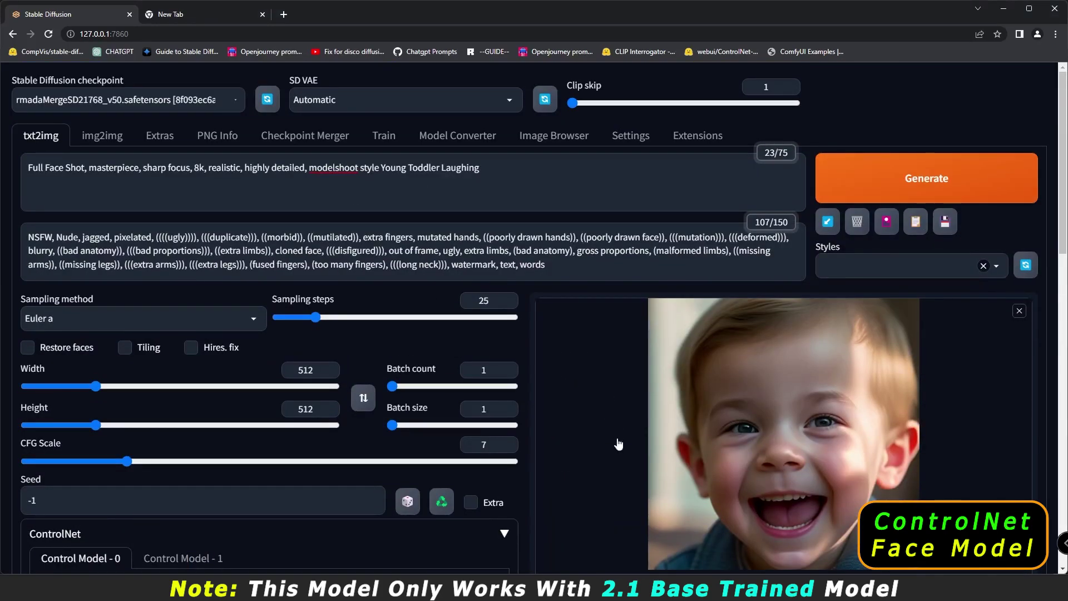
mouse_move(635, 591)
click(634, 531)
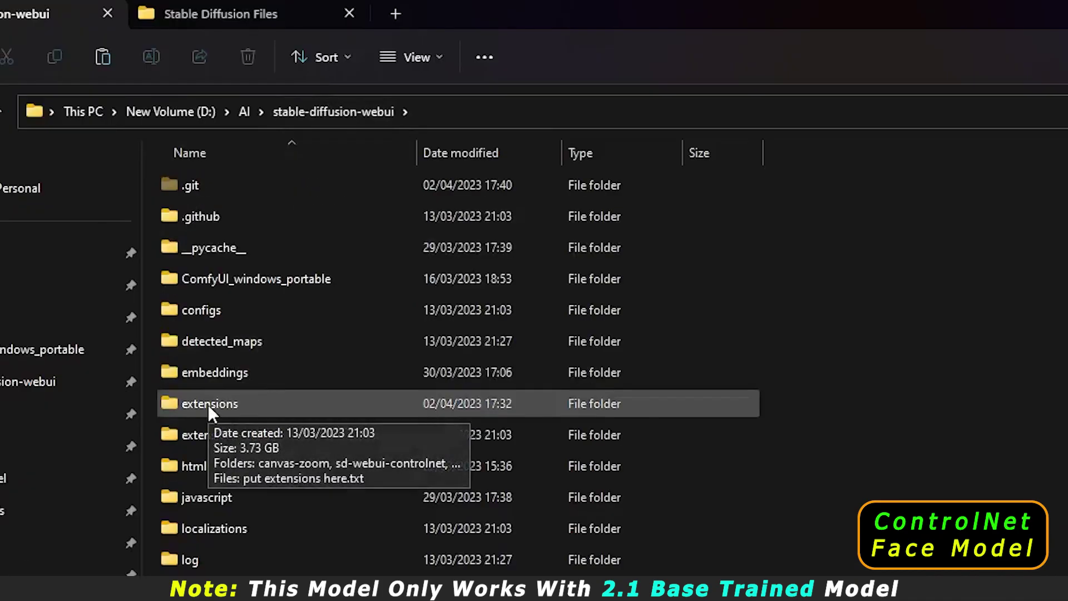
Step: Cut the sd-webui-controlnet folder from extensions and select the Stable Diffusion Files folder path
double_click(208, 404)
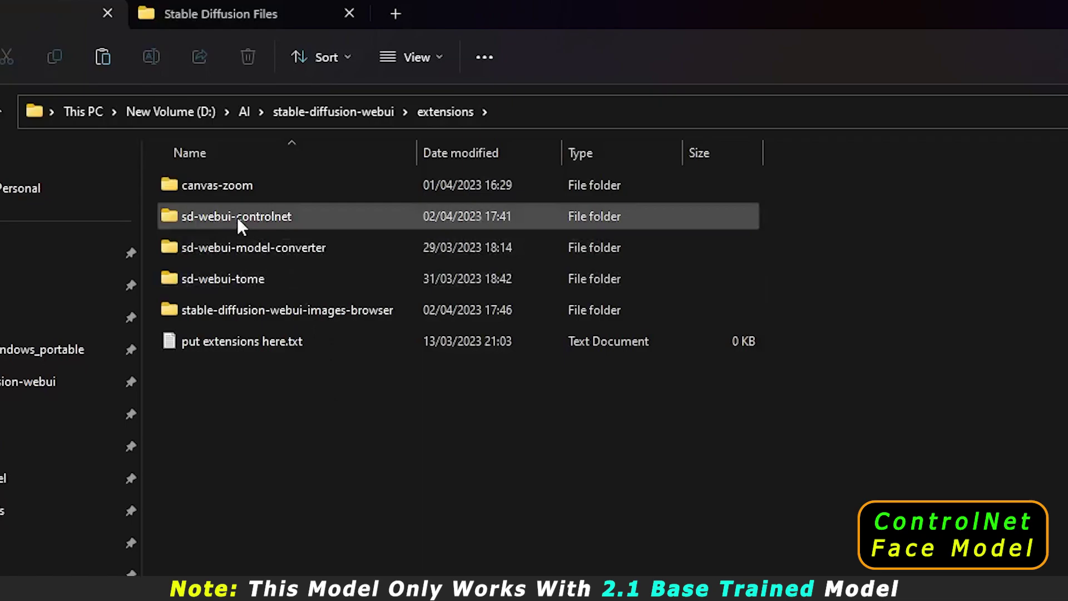
click(217, 217)
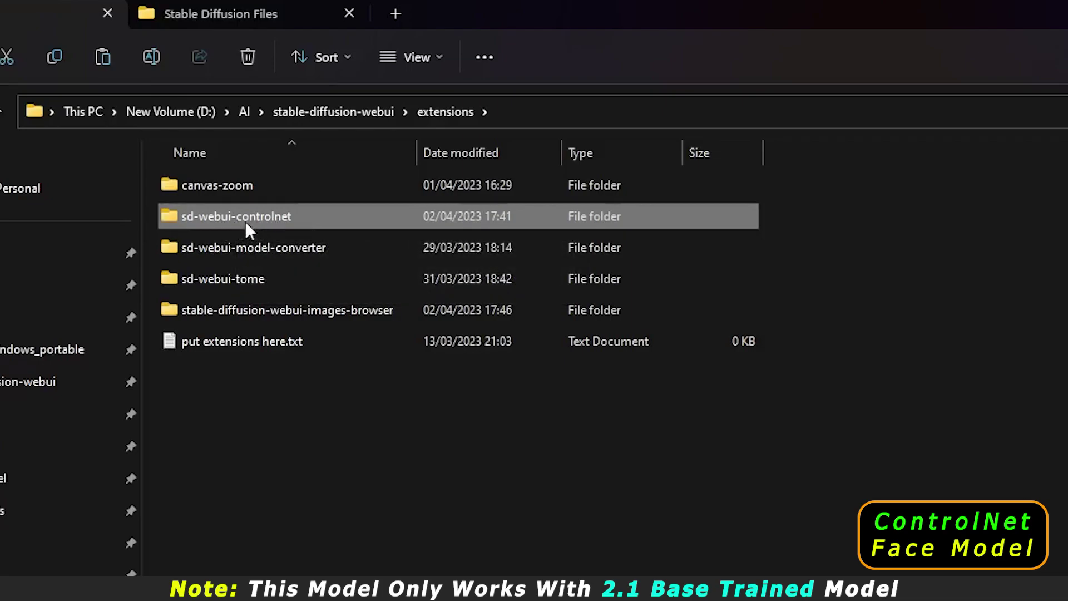
key(ctrl+x)
click(243, 19)
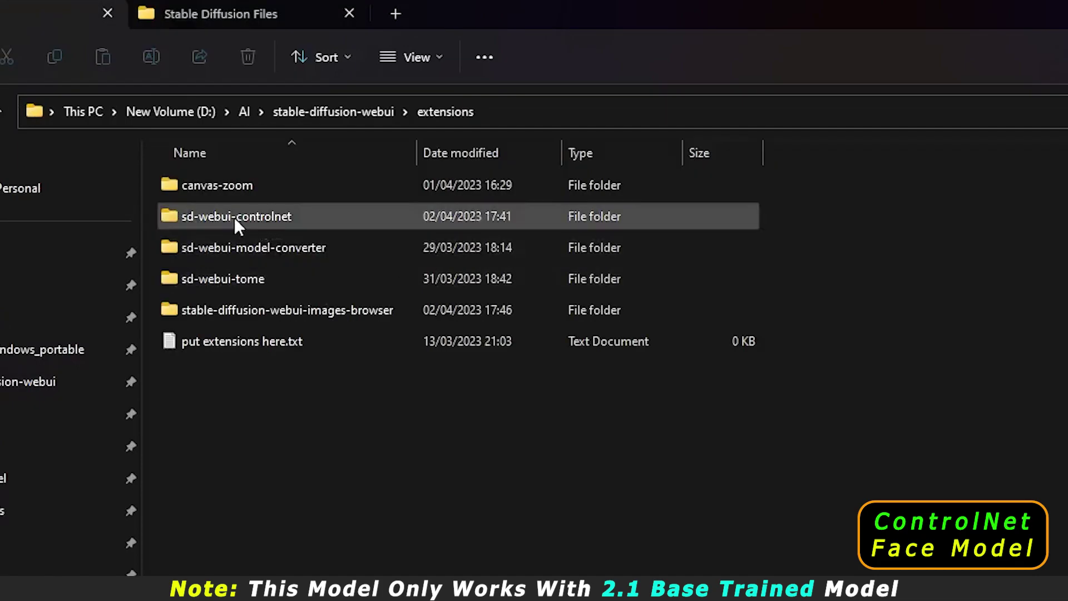
click(507, 113)
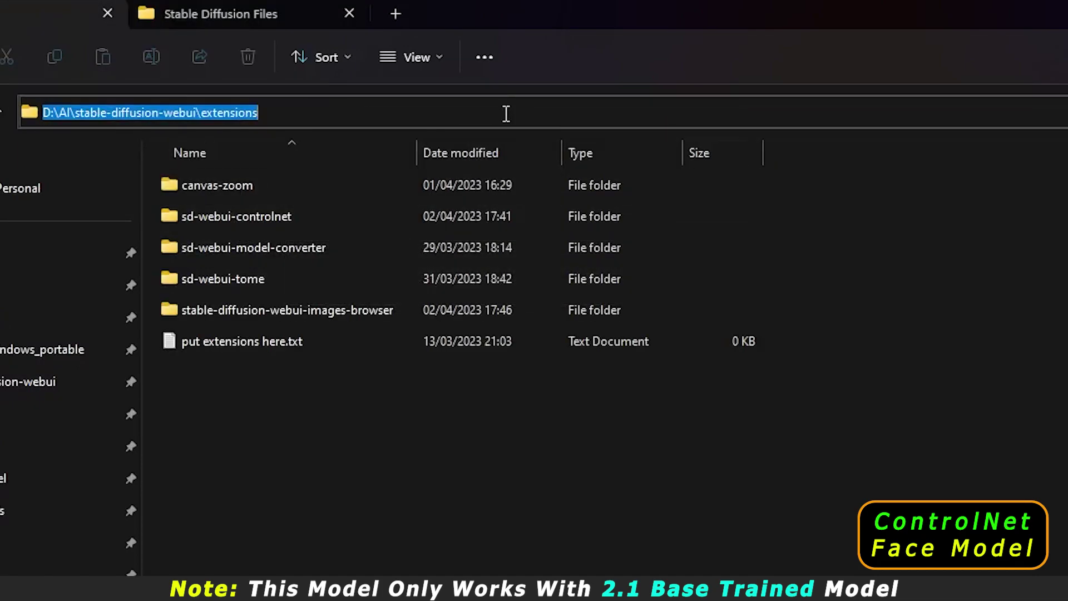
Step: Open a Command Prompt at the extensions folder with cmd in the address bar
text(cmd)
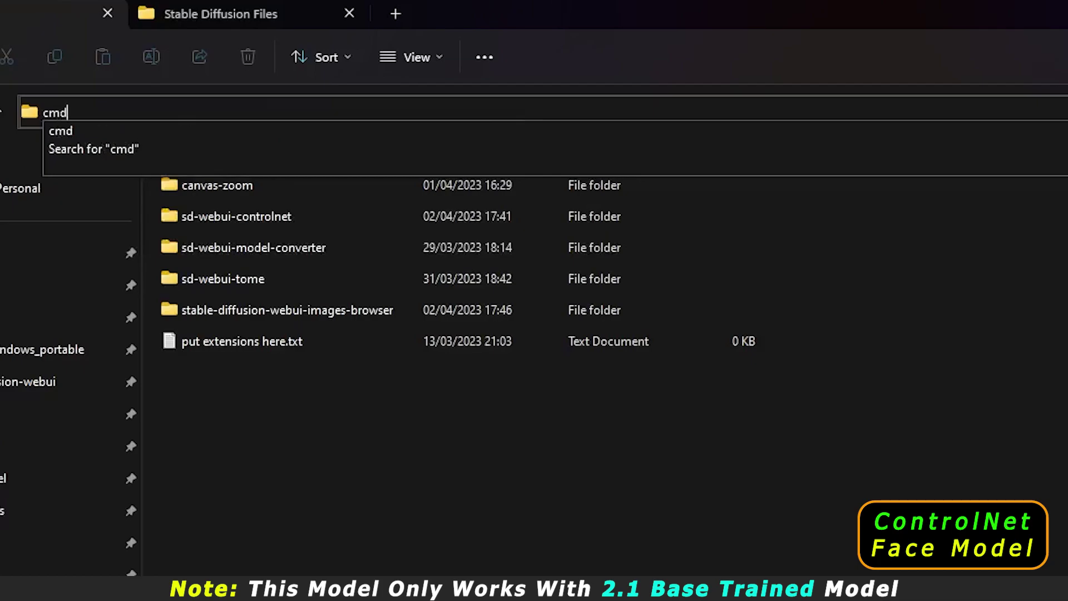
key(Return)
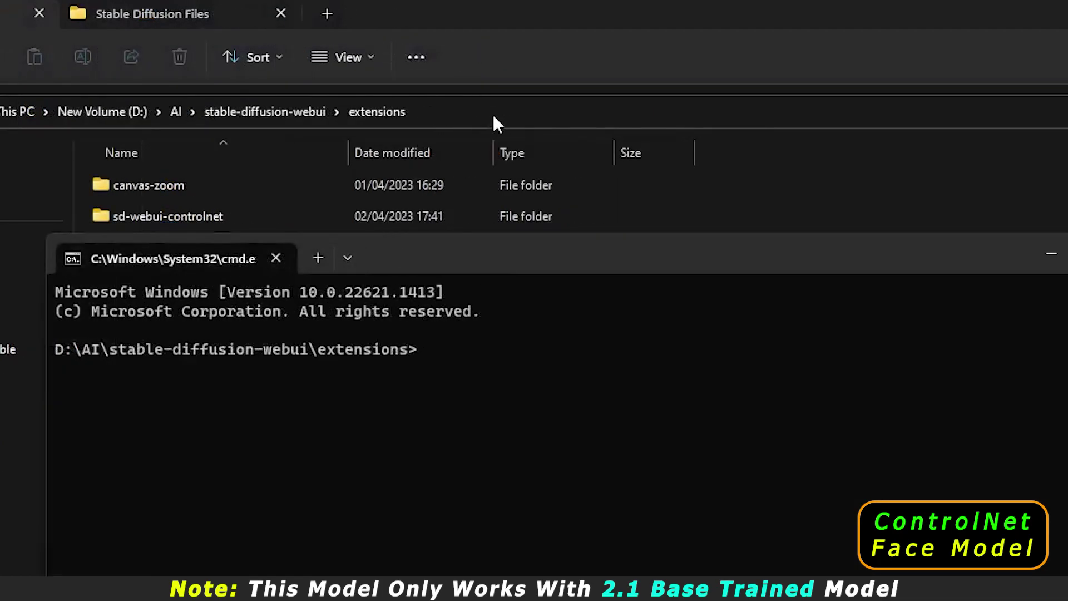
drag(601, 278, 661, 306)
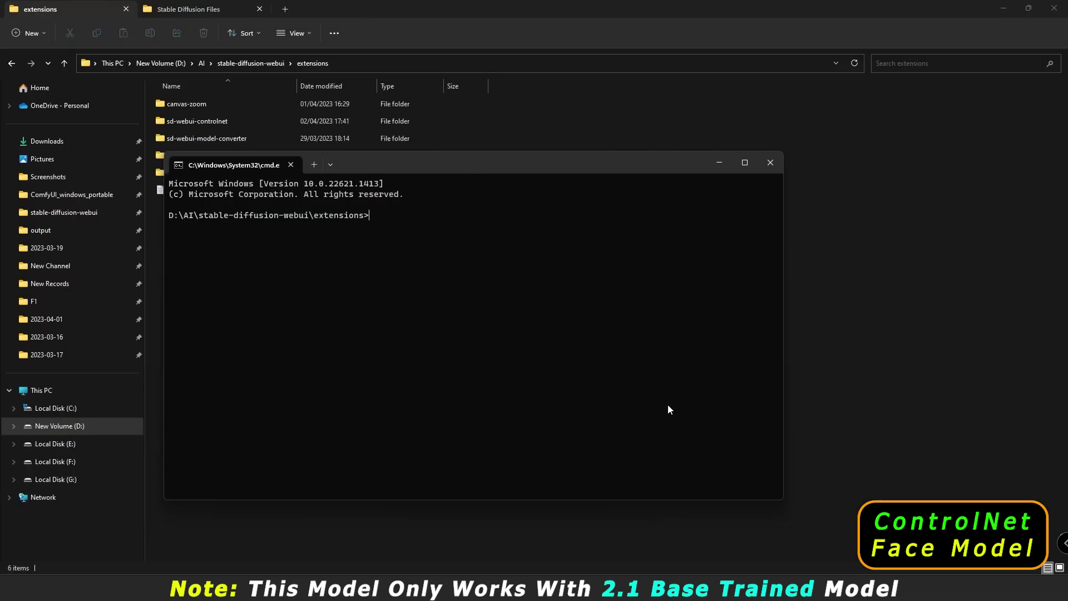
Step: Paste the crucible-ai sd-webui-controlnet git clone command from the setup notes into the prompt
click(633, 526)
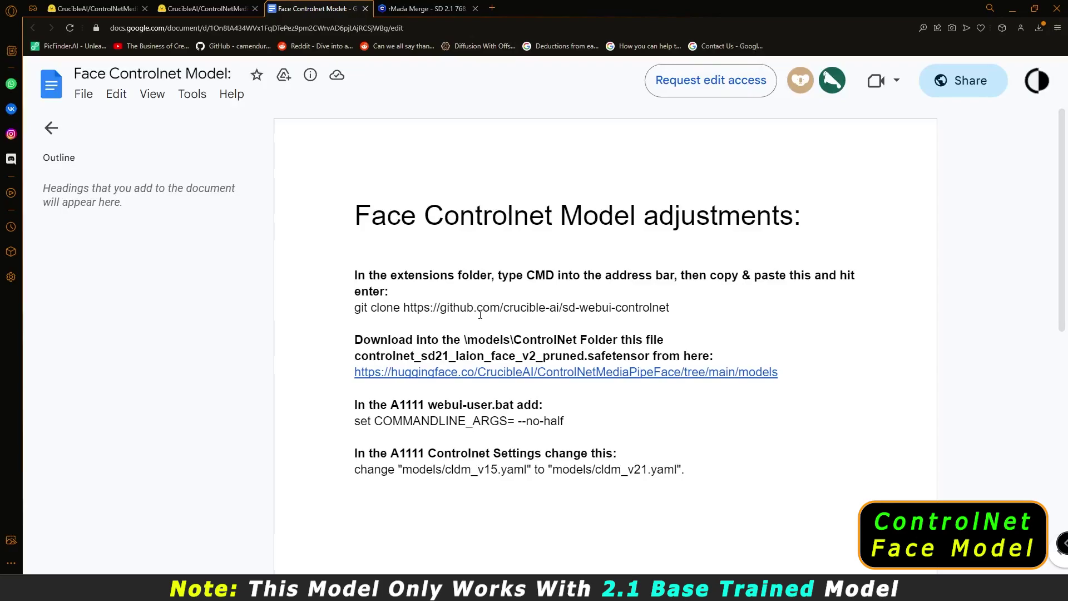
drag(354, 308, 670, 314)
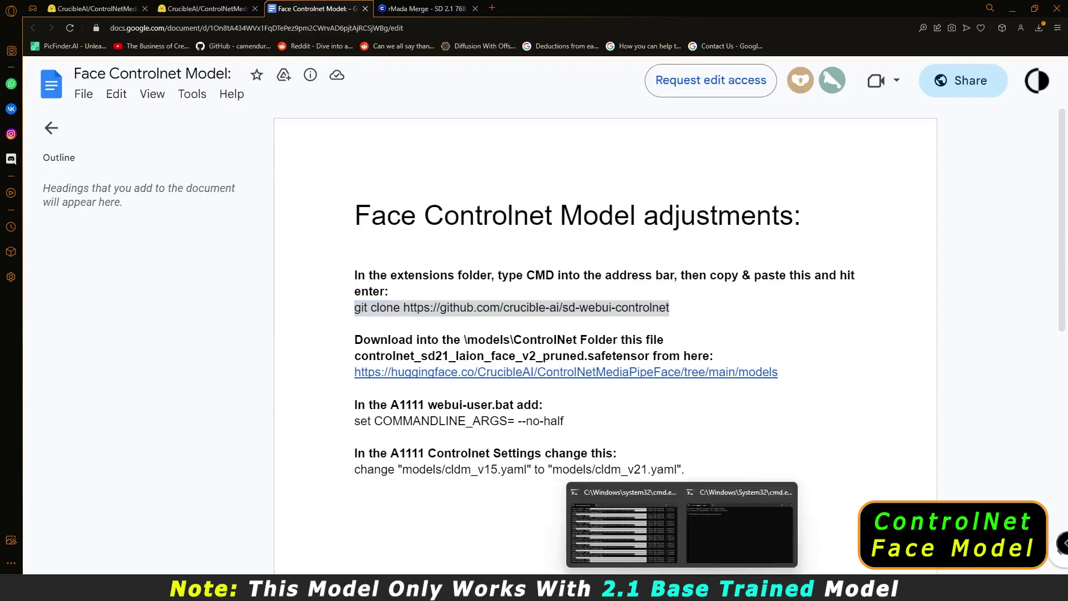
click(733, 536)
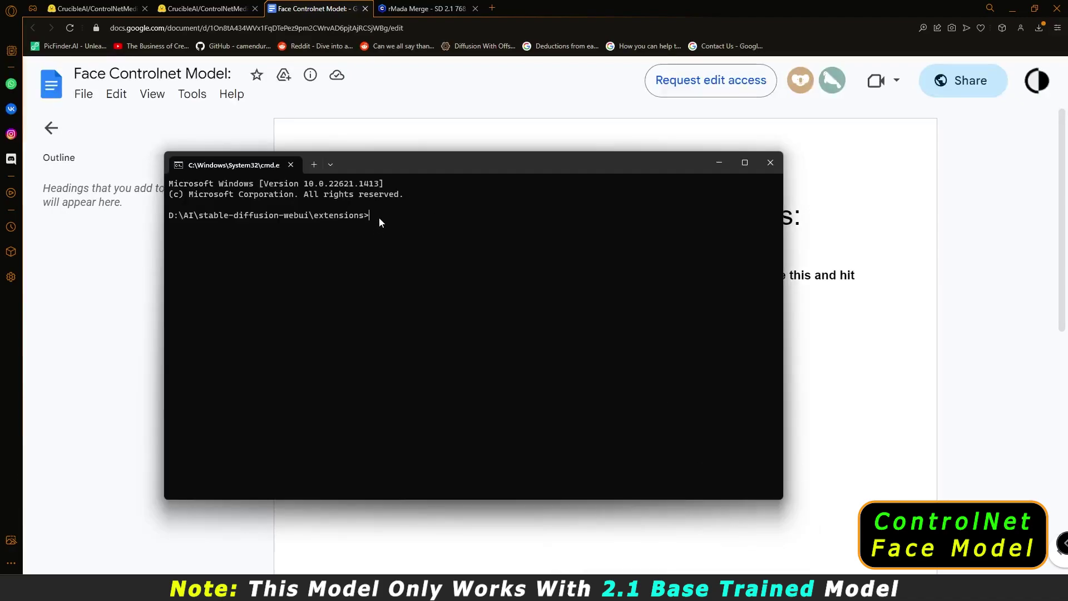
key(ctrl+v)
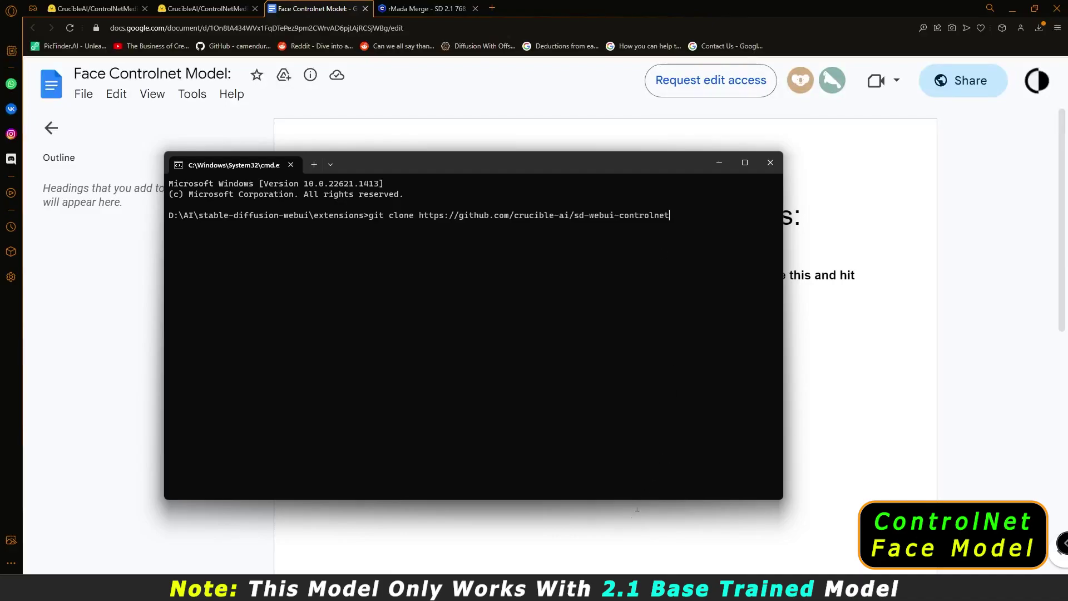
mouse_move(584, 595)
click(543, 515)
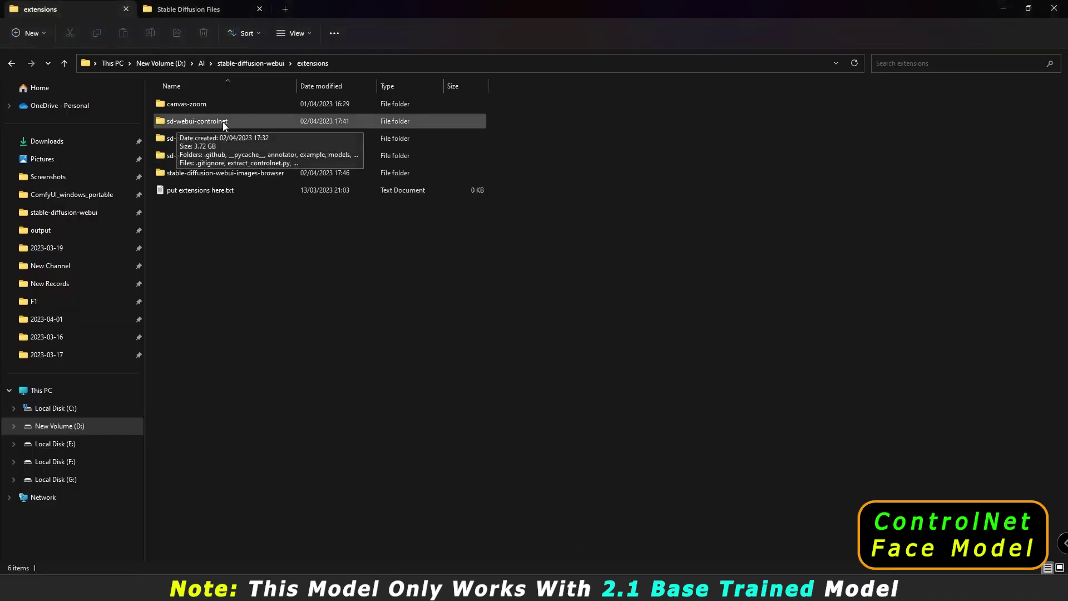
Step: Compare the new and old sd-webui-controlnet annotator folders, confirming mediapipe_face is present
double_click(190, 122)
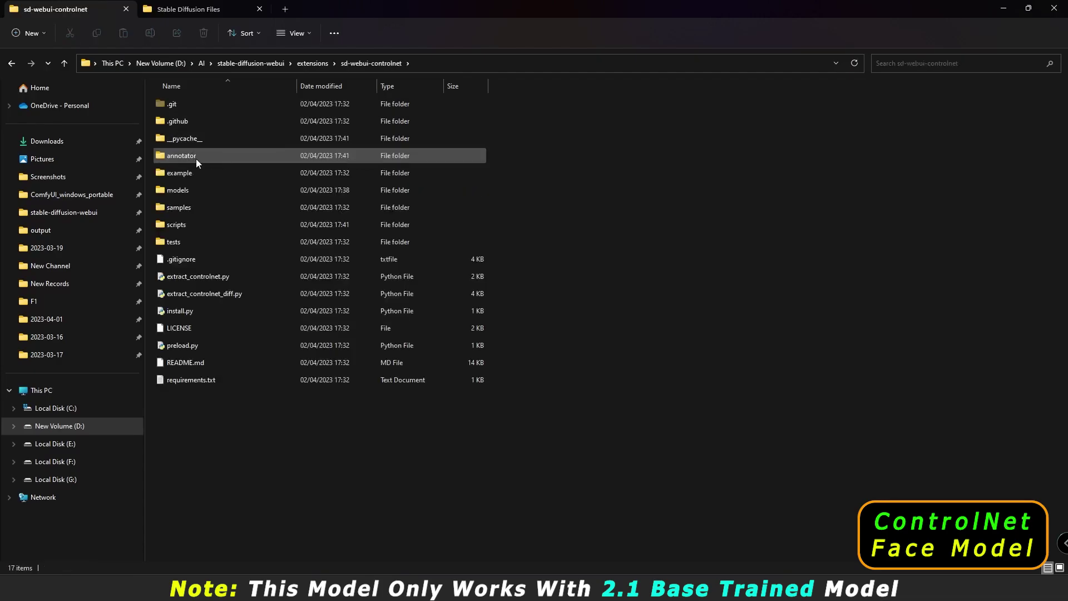
double_click(179, 157)
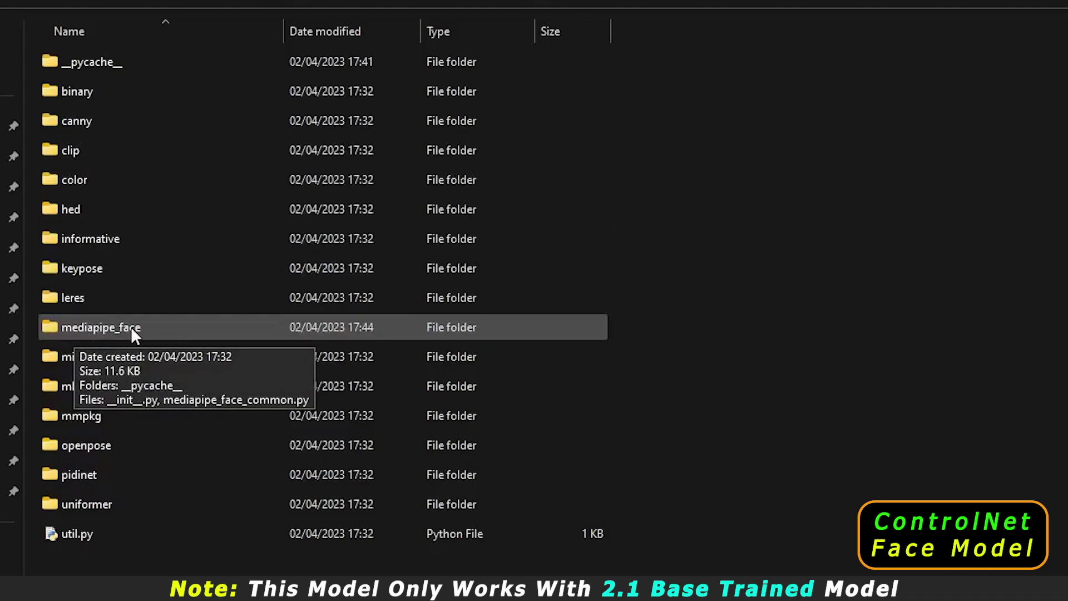
click(193, 10)
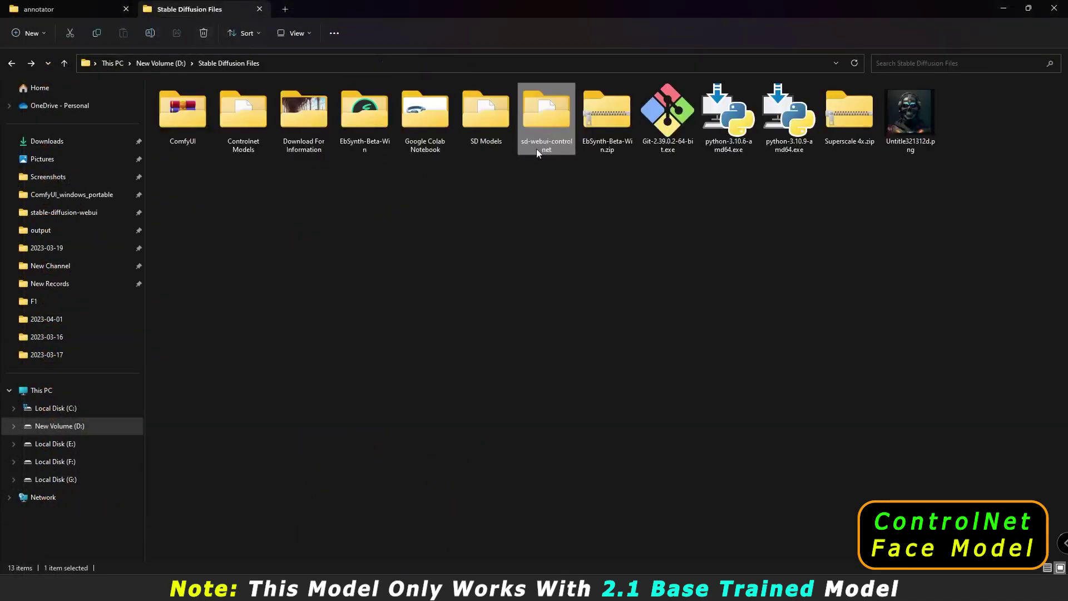
double_click(550, 137)
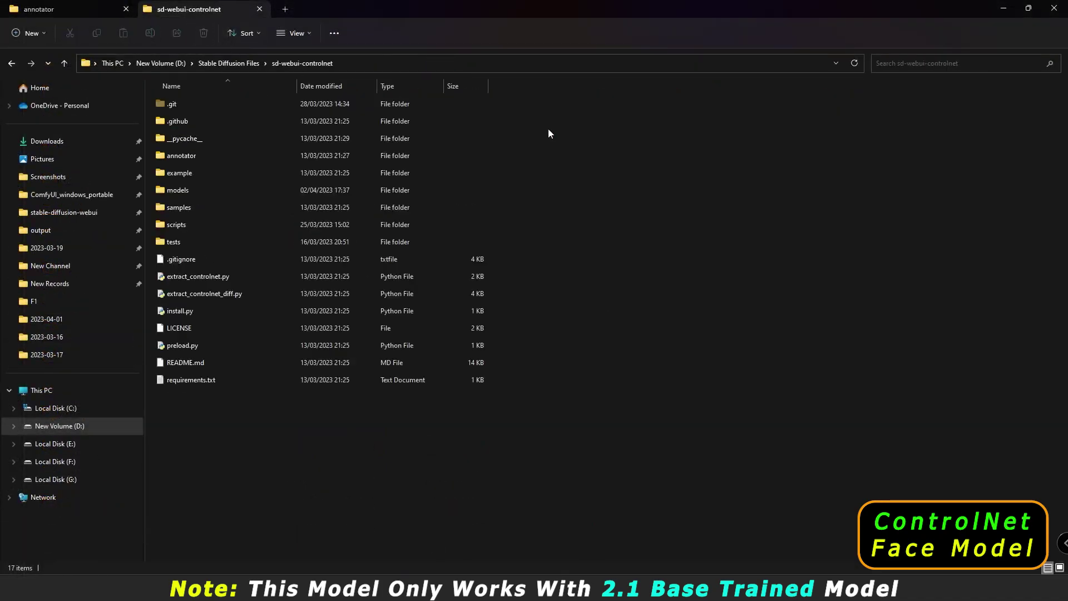
double_click(180, 158)
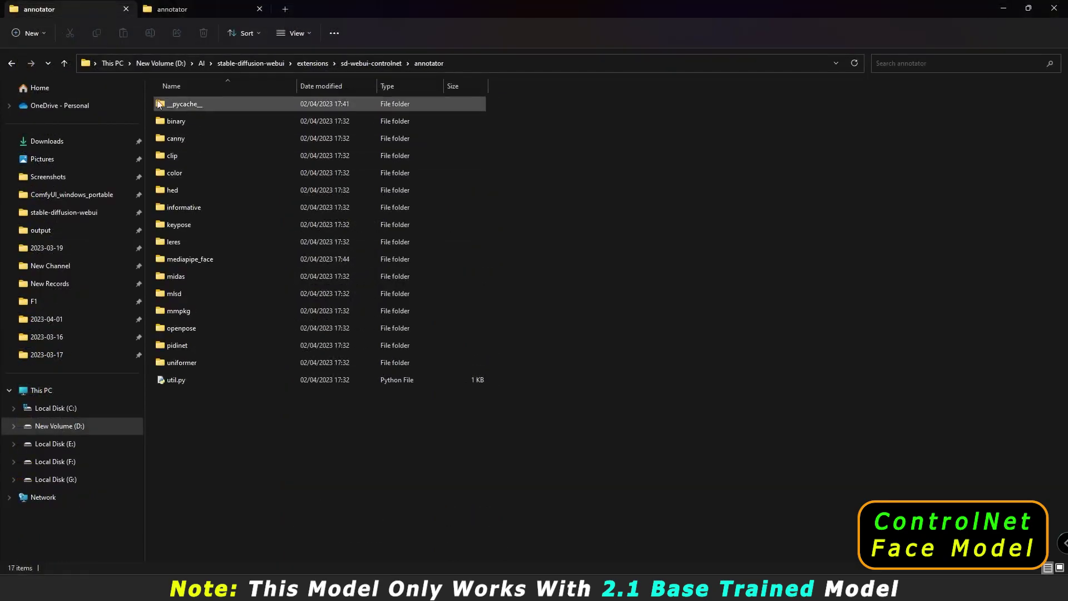
click(11, 63)
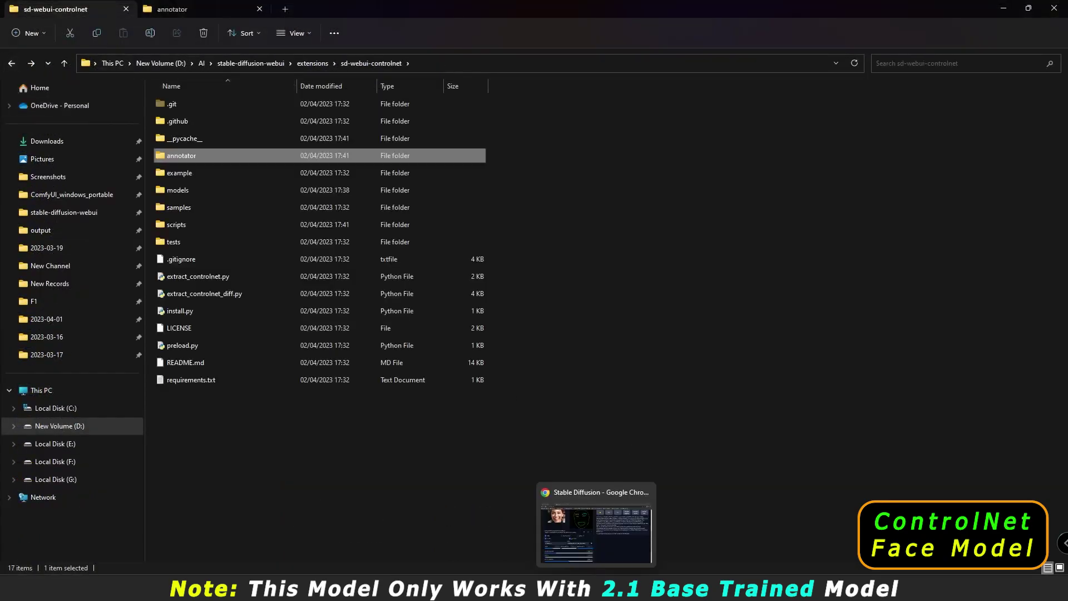
click(597, 589)
click(88, 386)
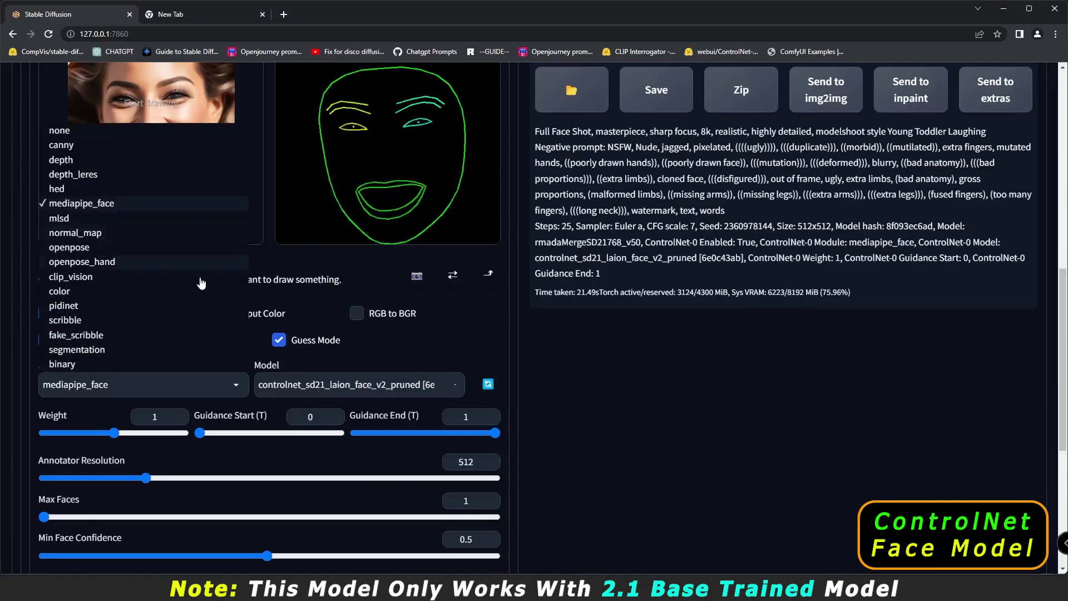
Step: Keep controlnet_sd21_laion_face_v2_pruned as the ControlNet model alongside the mediapipe_face preprocessor
click(462, 352)
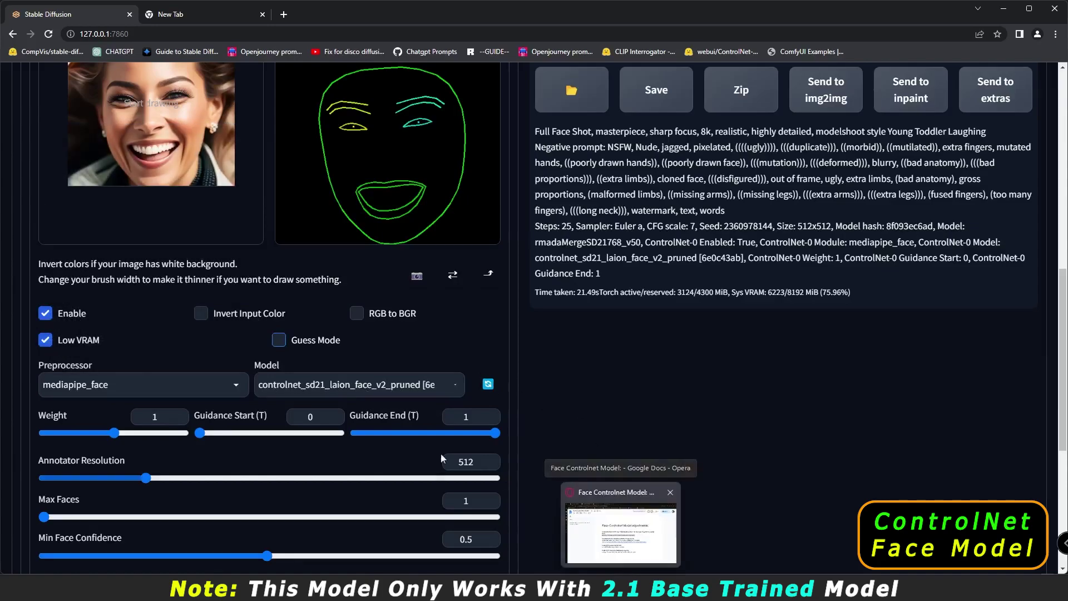
click(286, 389)
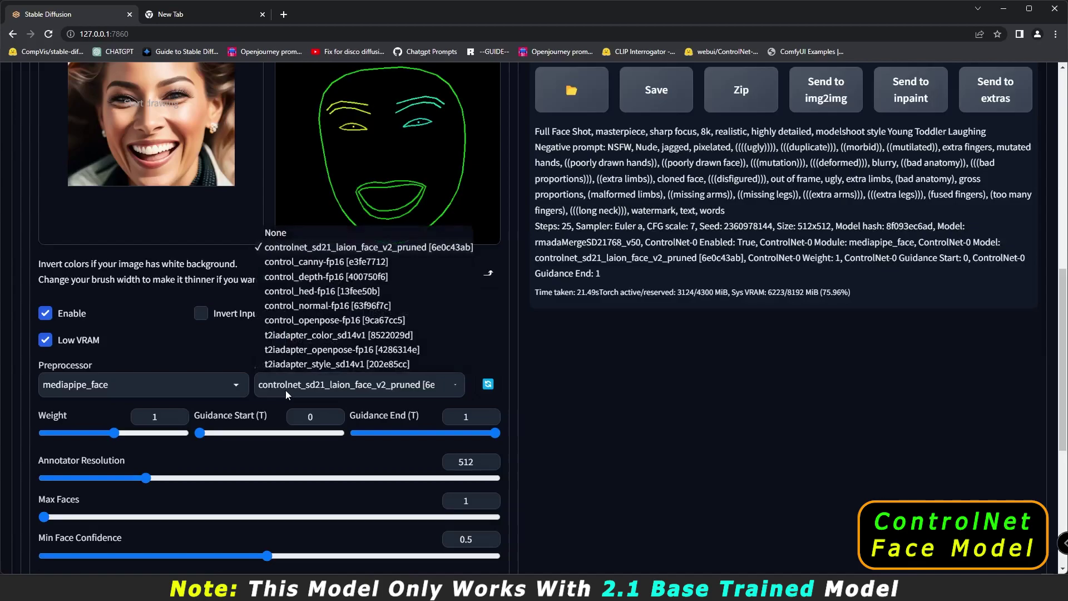
click(362, 249)
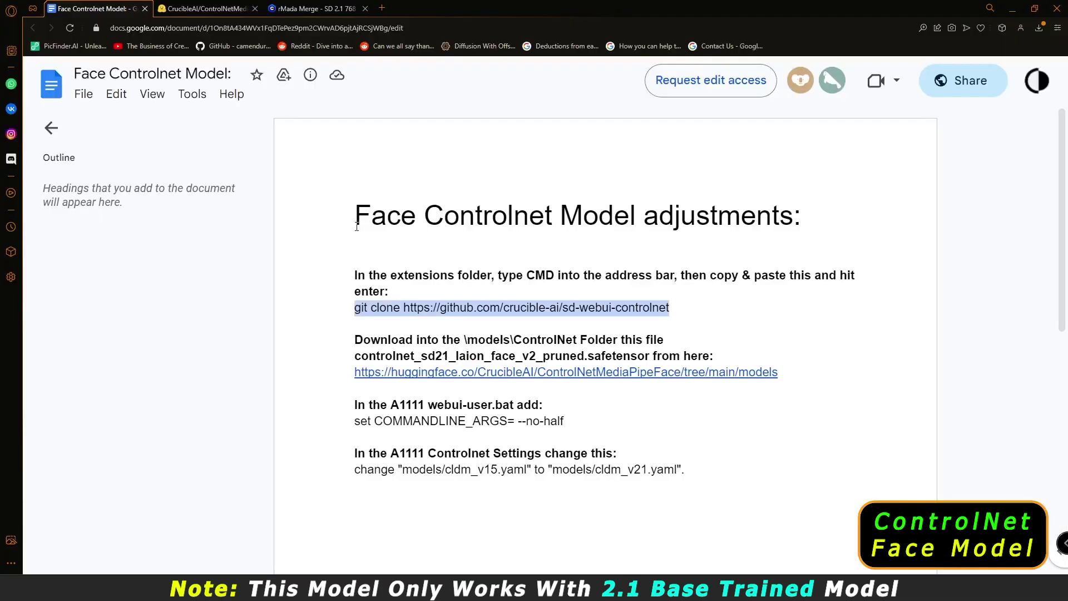
key(ctrl+Tab)
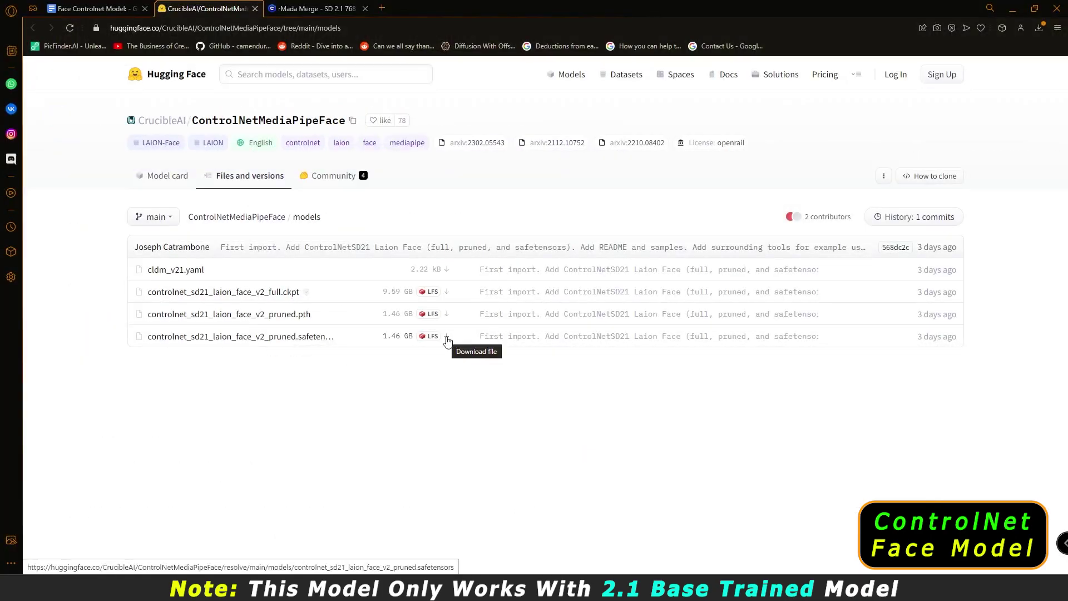
Step: Save the pruned face .safetensors model from Hugging Face into stable-diffusion-webui\models\ControlNet
click(447, 338)
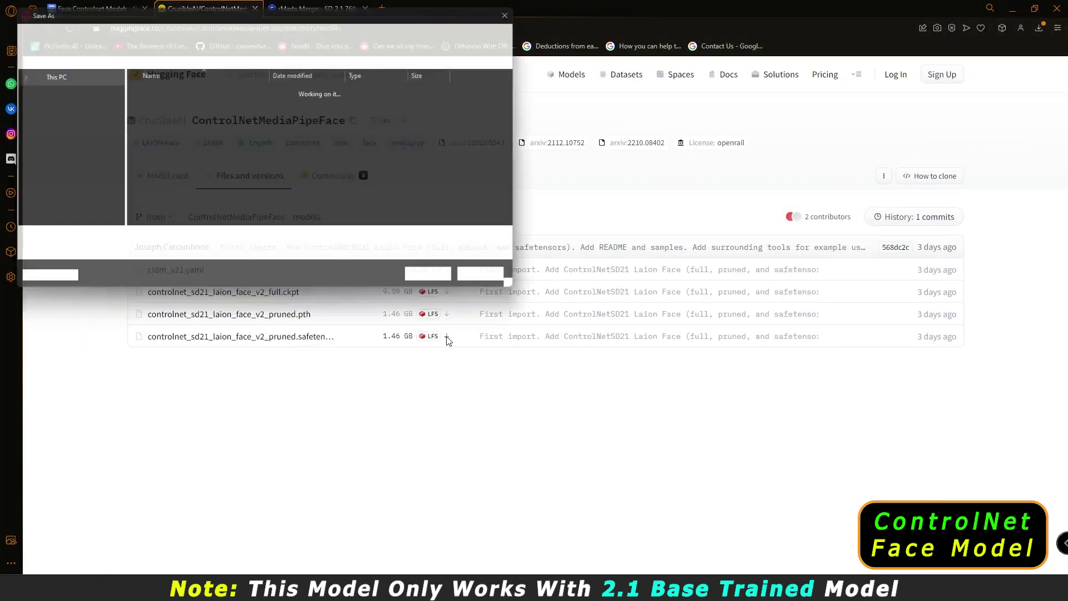
drag(336, 19, 510, 107)
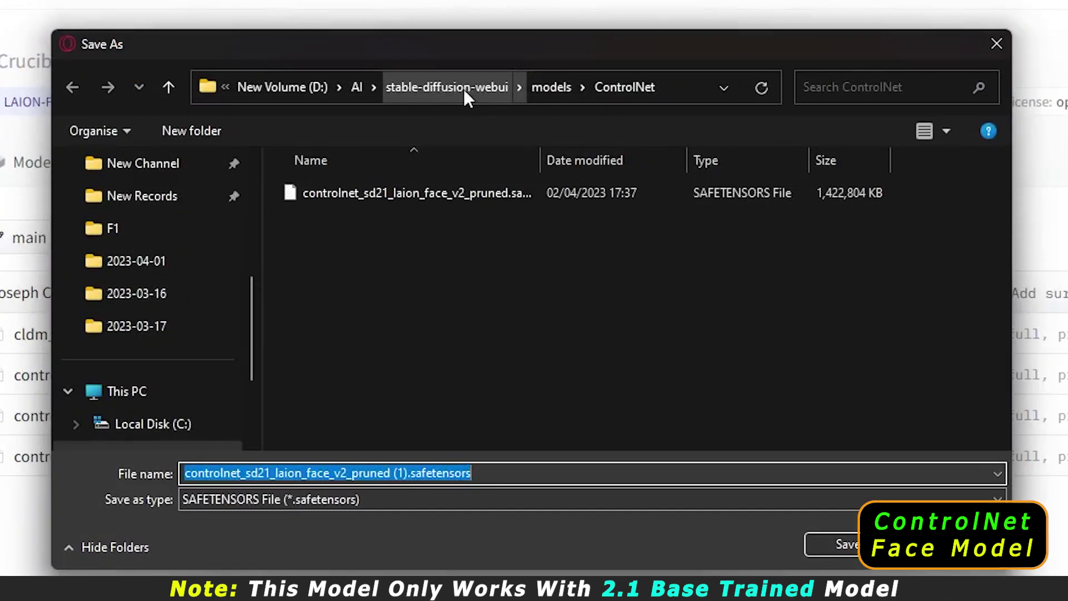
click(456, 88)
scroll(389, 334, down, 3)
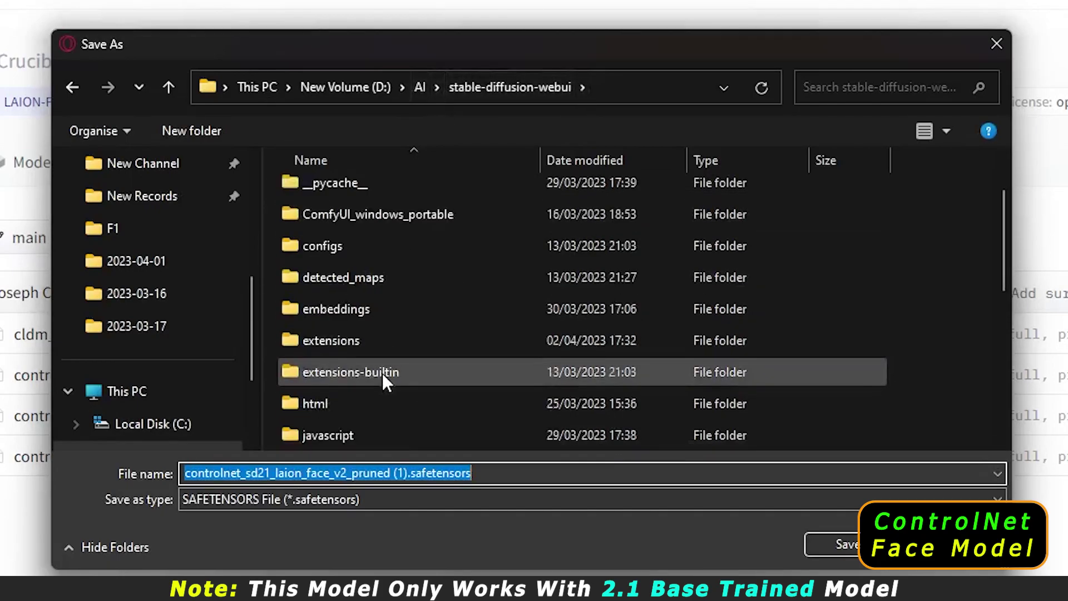
double_click(326, 341)
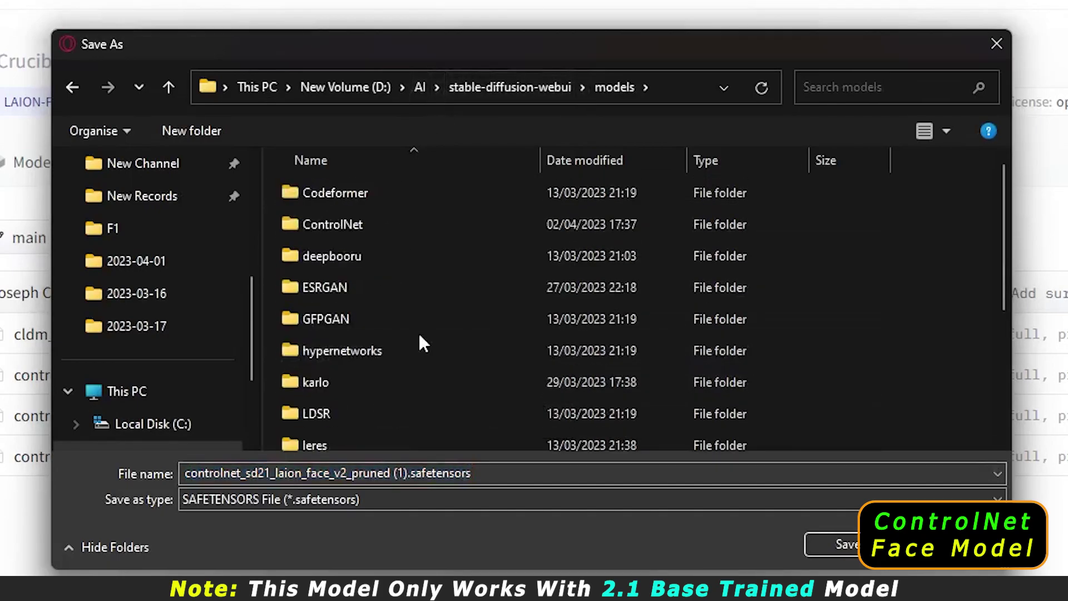
double_click(337, 225)
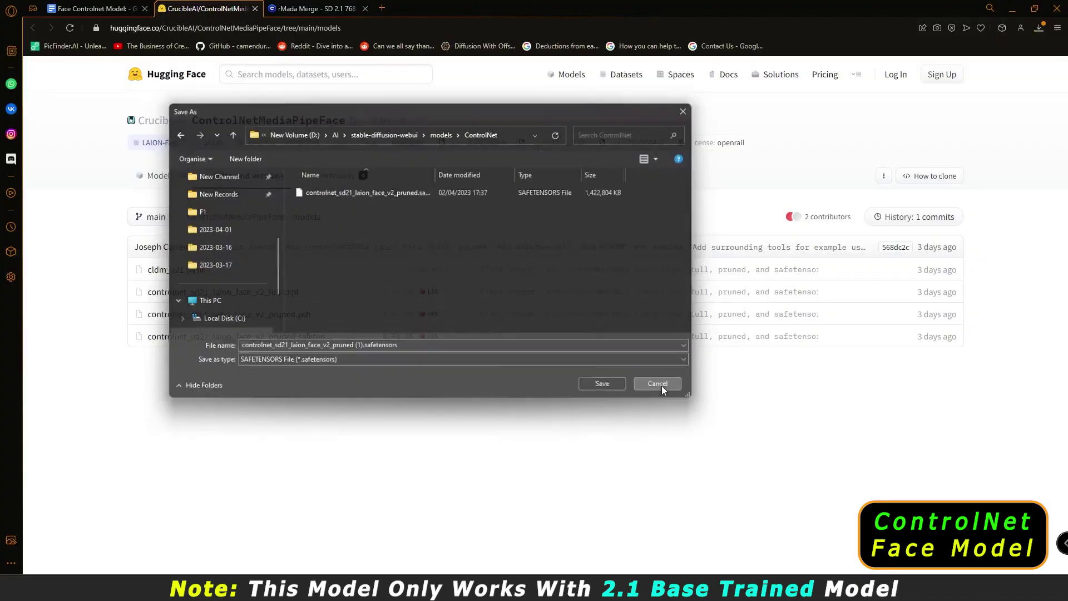
click(835, 544)
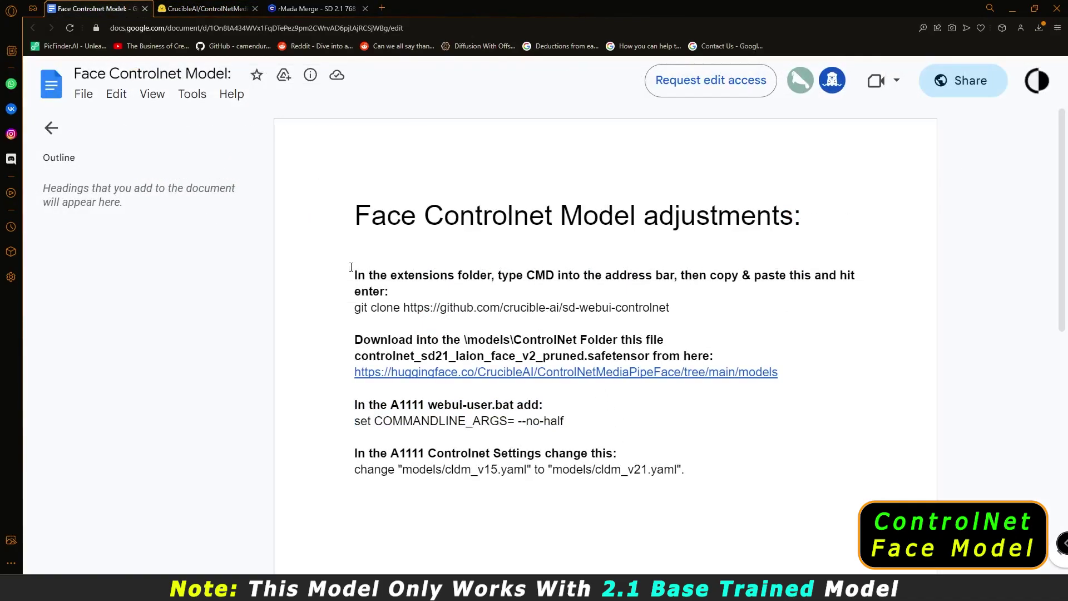
Step: Select the --no-half flag on the COMMANDLINE_ARGS line in the setup notes
mouse_move(352, 267)
mouse_down()
mouse_move(684, 325)
mouse_move(712, 393)
mouse_up()
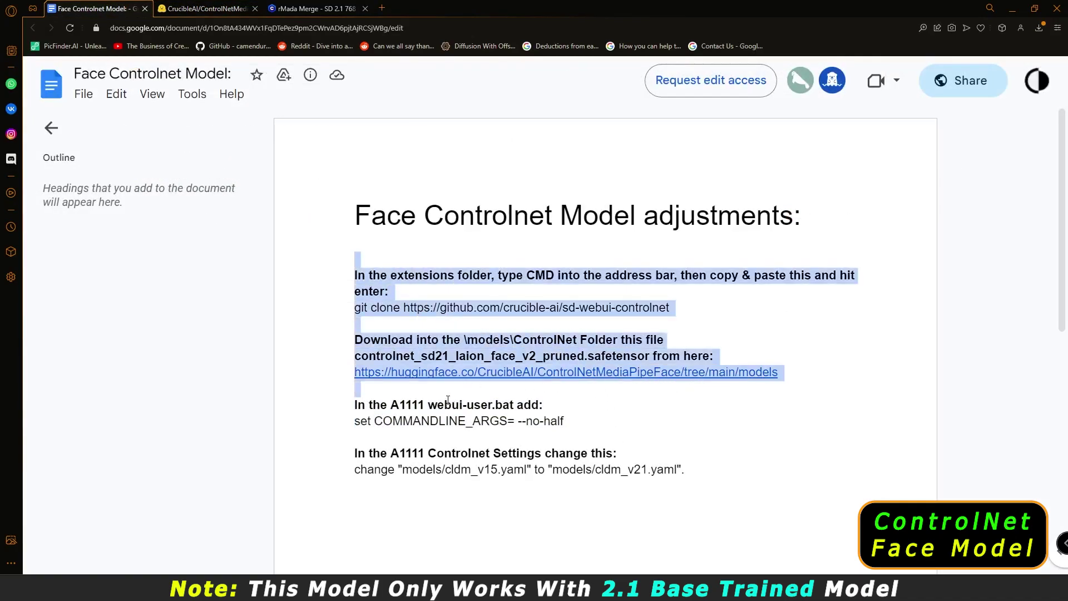
drag(518, 423, 571, 426)
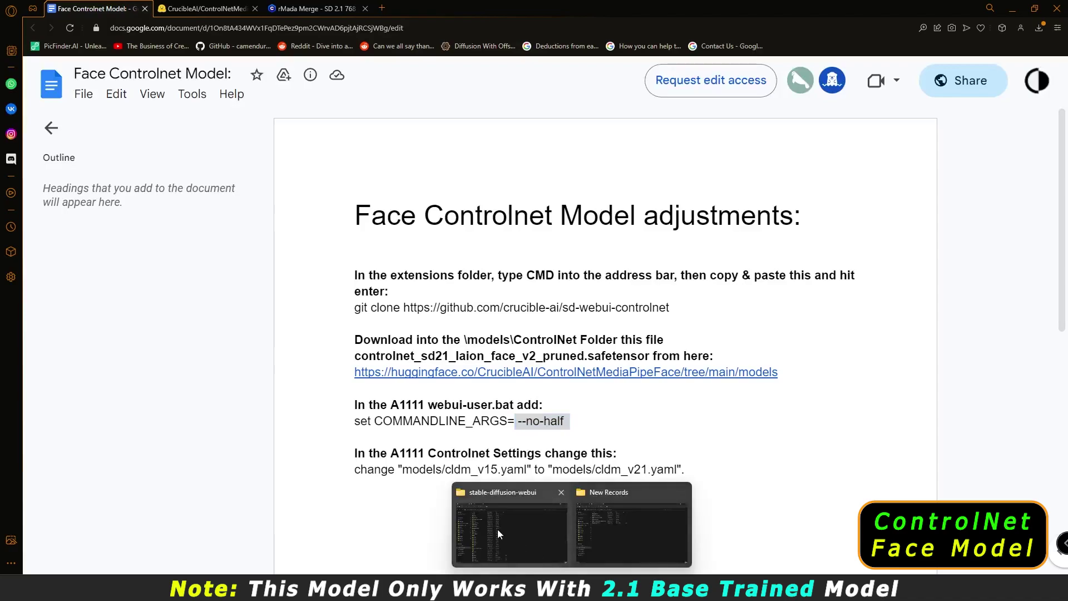
Step: Open webui-user.bat from the stable-diffusion-webui folder in Notepad for editing
click(497, 529)
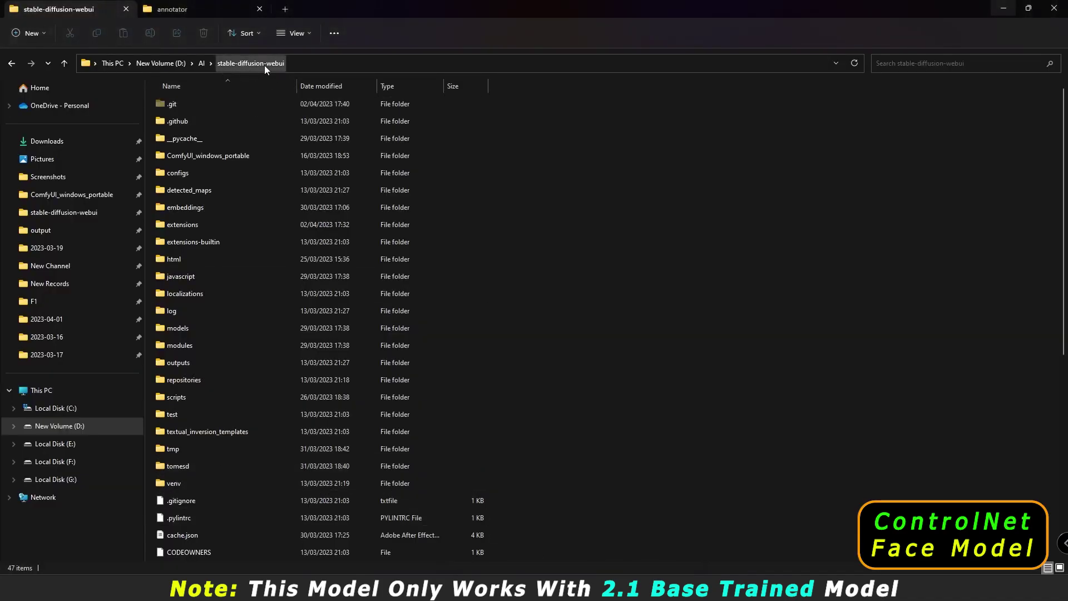
scroll(206, 534, down, 7)
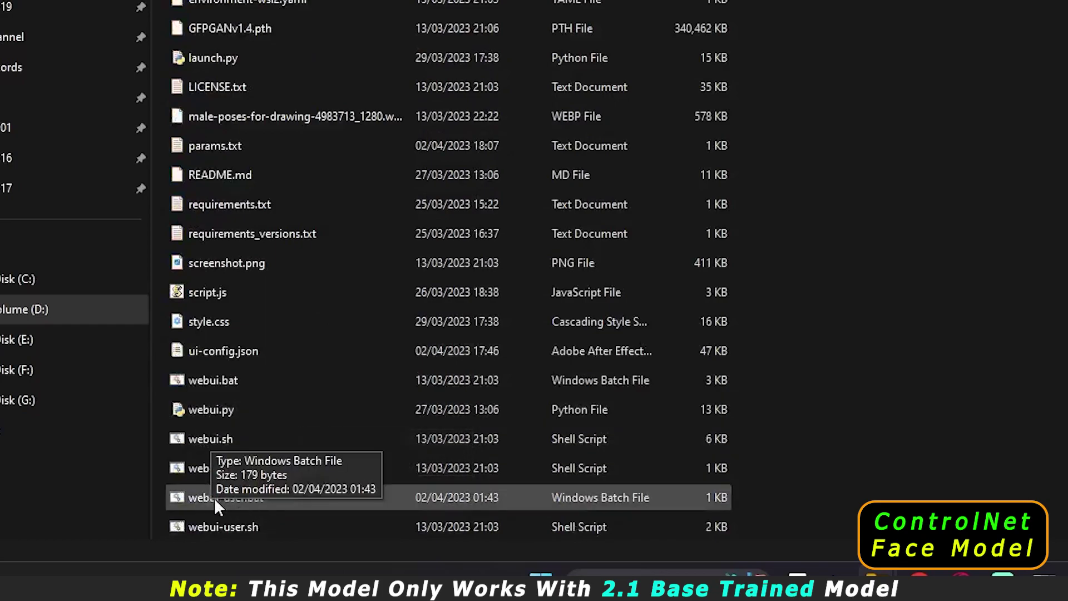
right_click(253, 496)
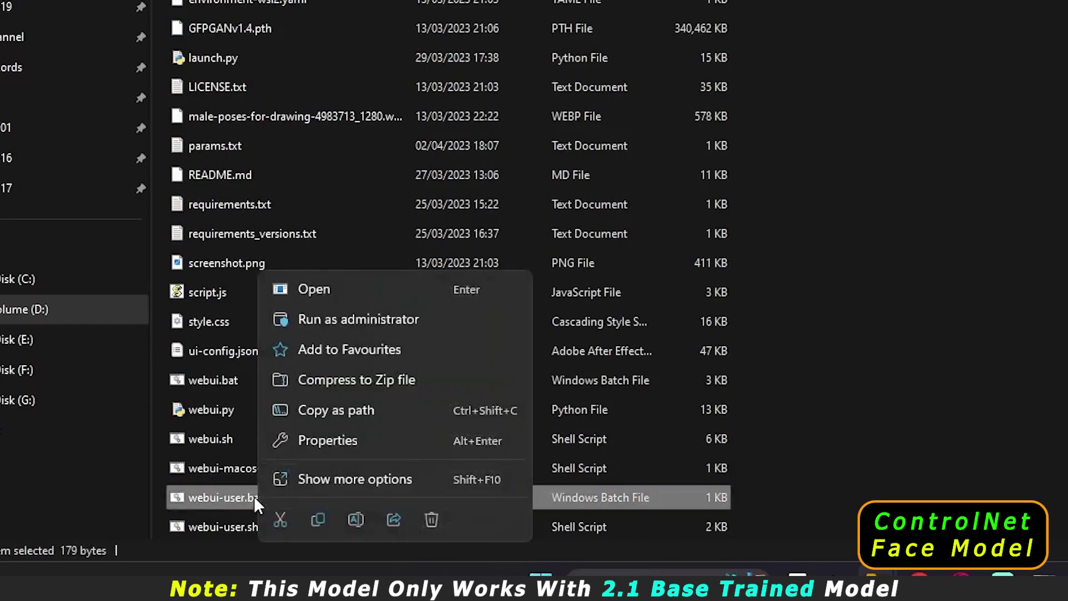
click(365, 480)
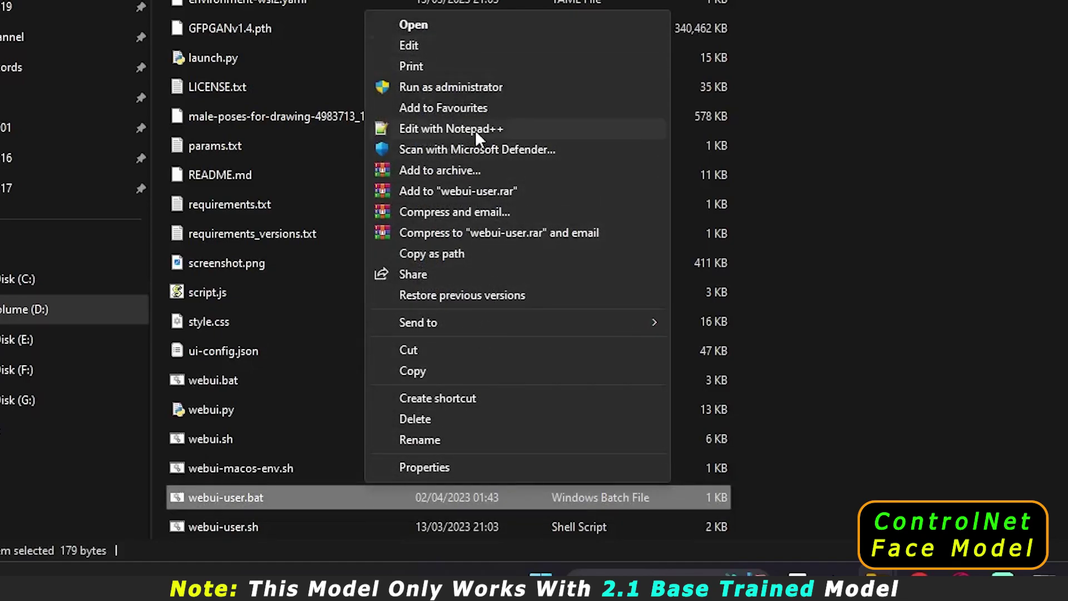
click(417, 46)
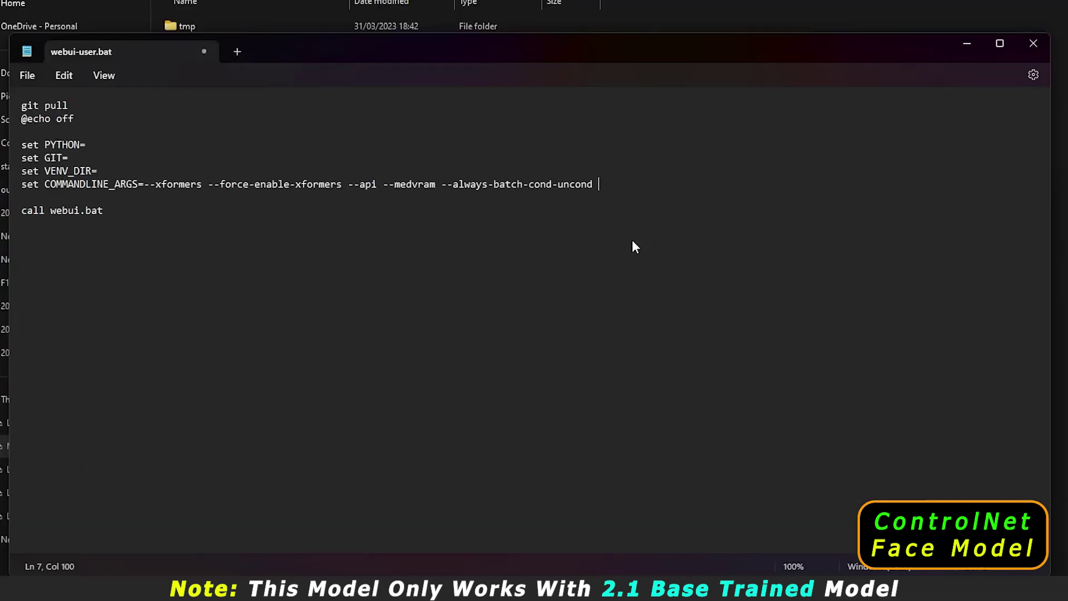
Step: Append --no-half from the notes to COMMANDLINE_ARGS in webui-user.bat, then save and close it
mouse_move(758, 588)
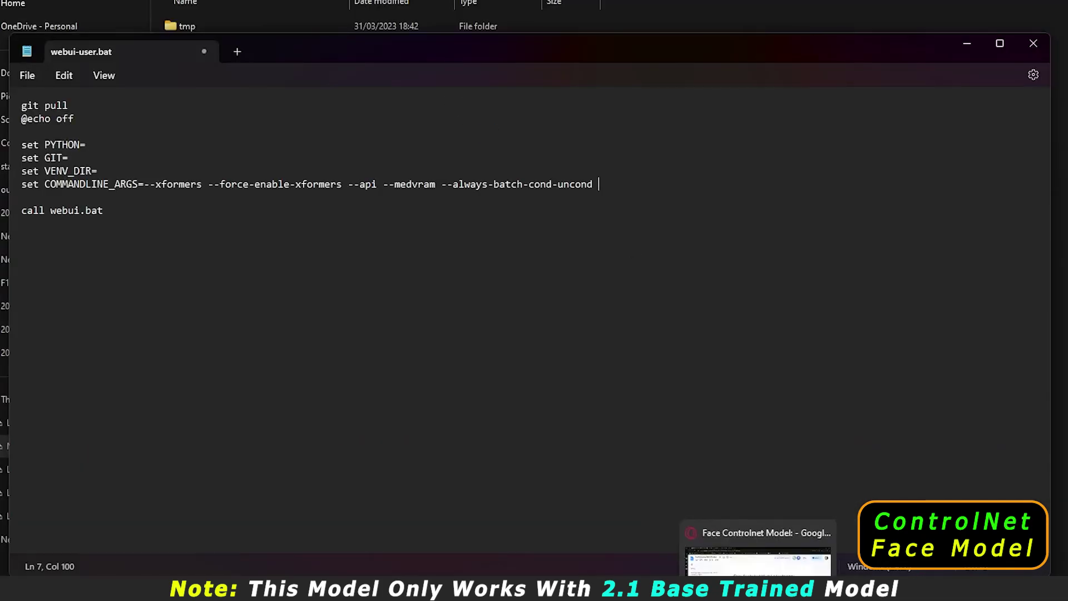
click(758, 562)
click(638, 452)
drag(641, 443, 699, 449)
key(ctrl+c)
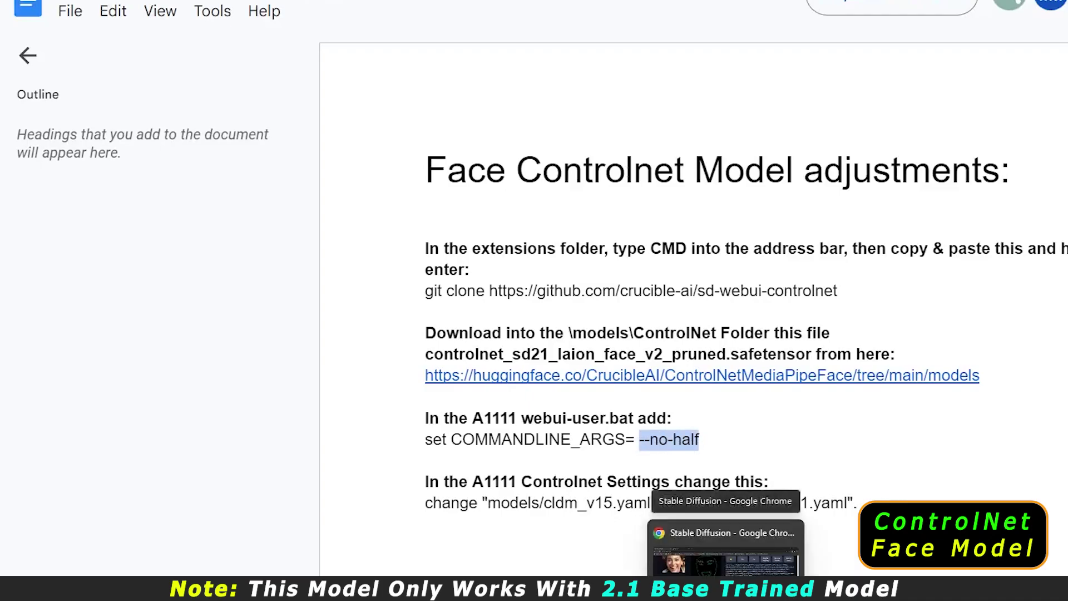
click(726, 548)
key(ctrl+v)
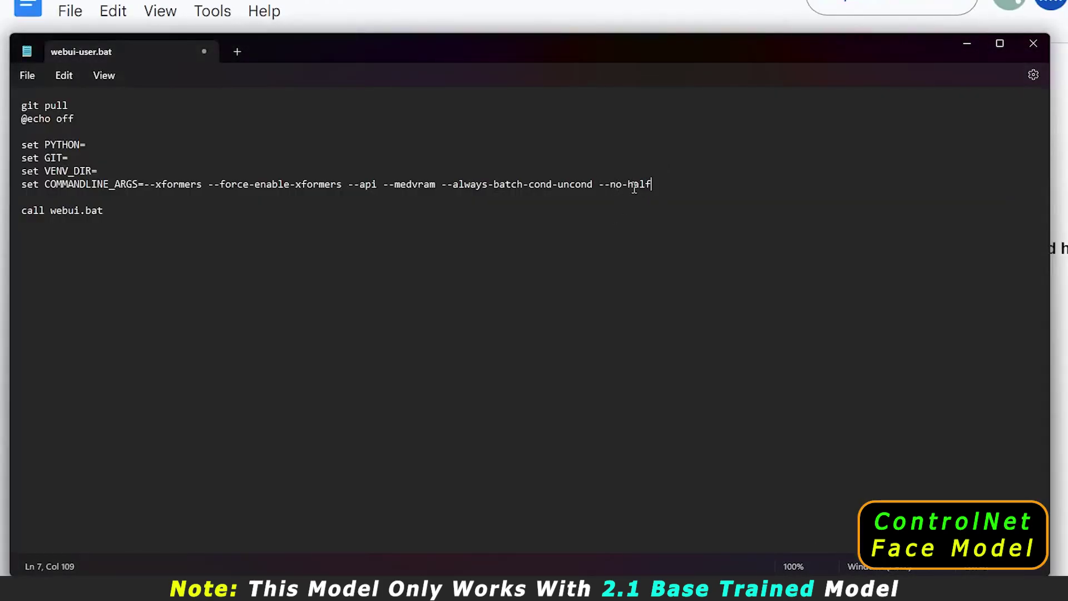
click(27, 77)
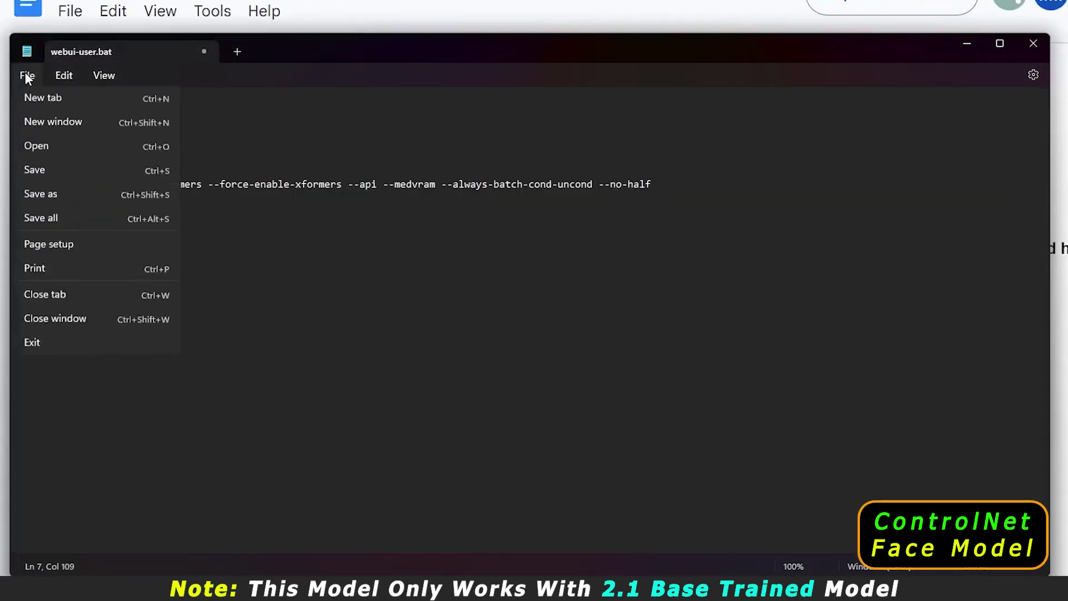
click(45, 172)
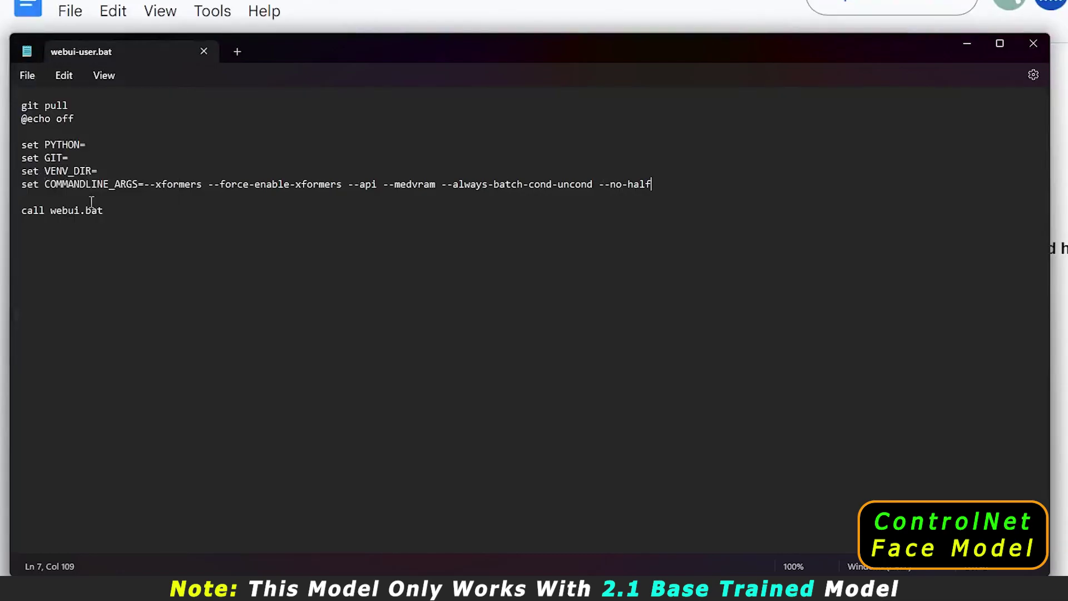
click(1033, 52)
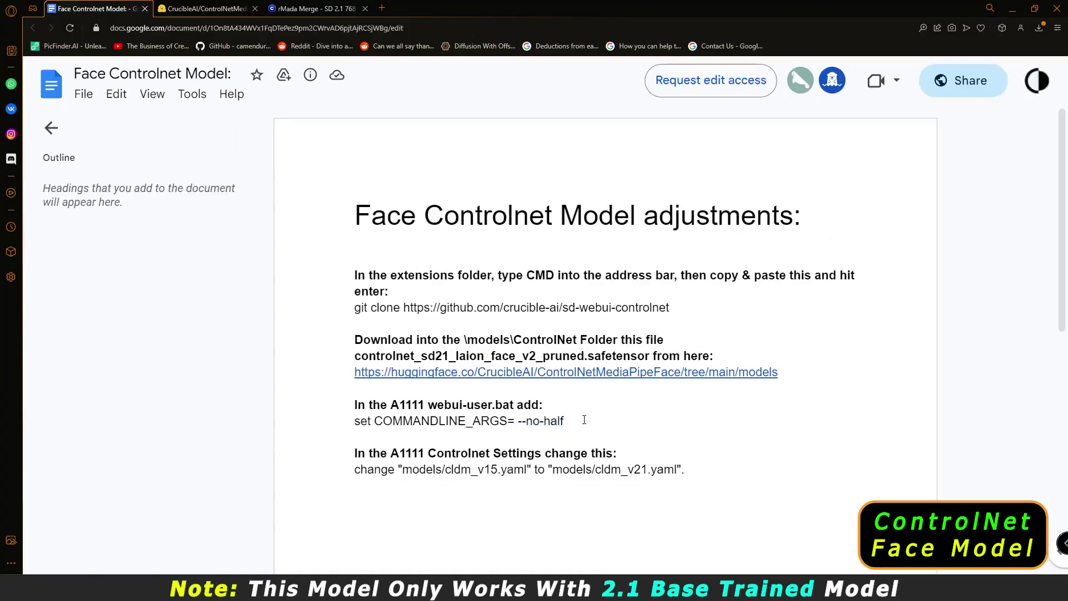
drag(584, 419, 355, 405)
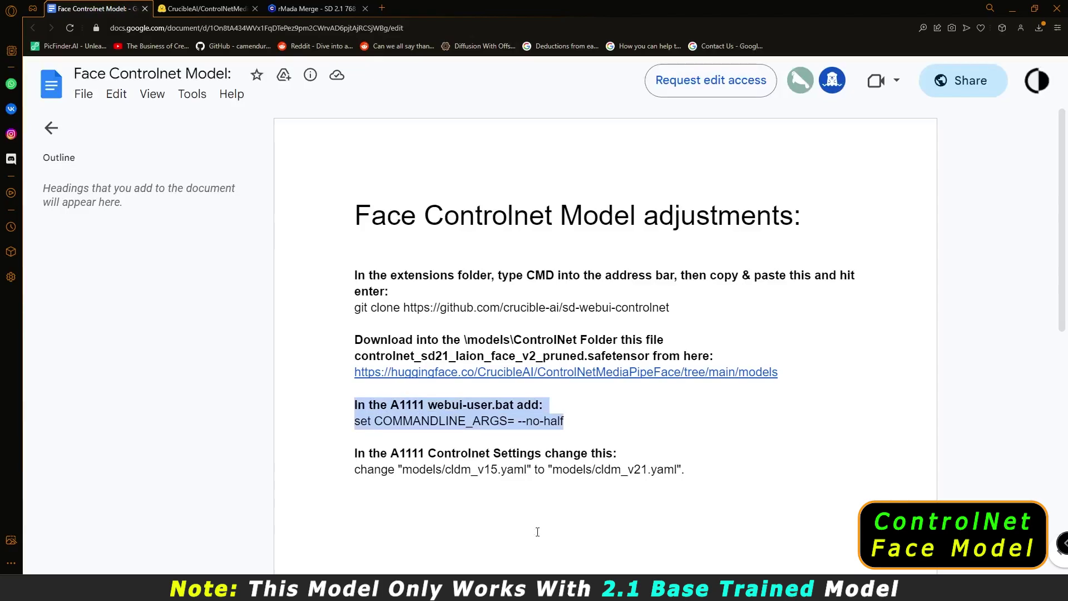
Step: Open the web UI Settings page and show its ControlNet section
click(459, 538)
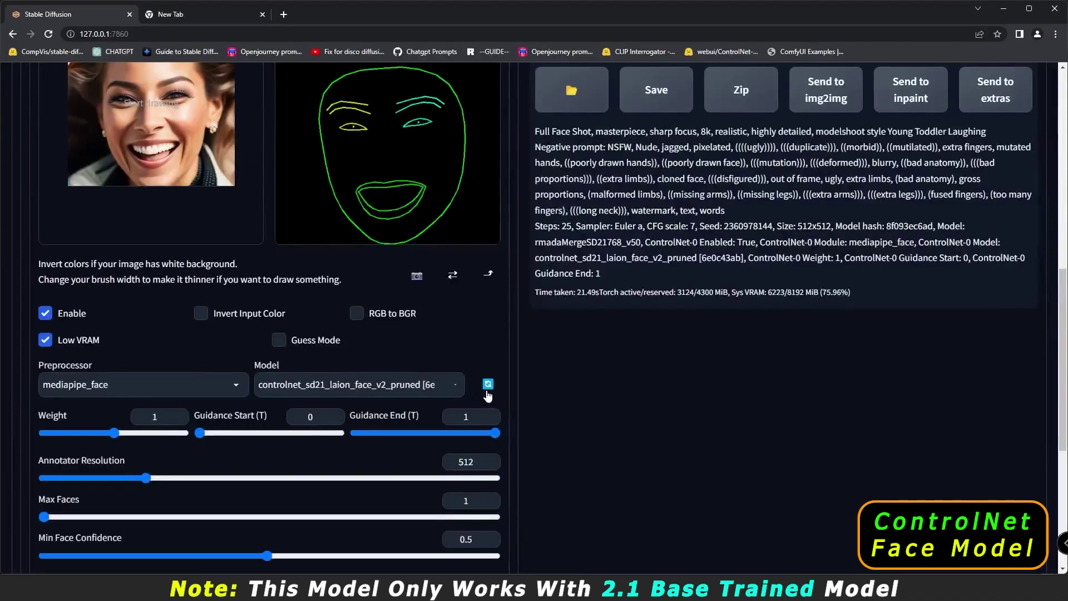
scroll(488, 396, up, 15)
click(630, 135)
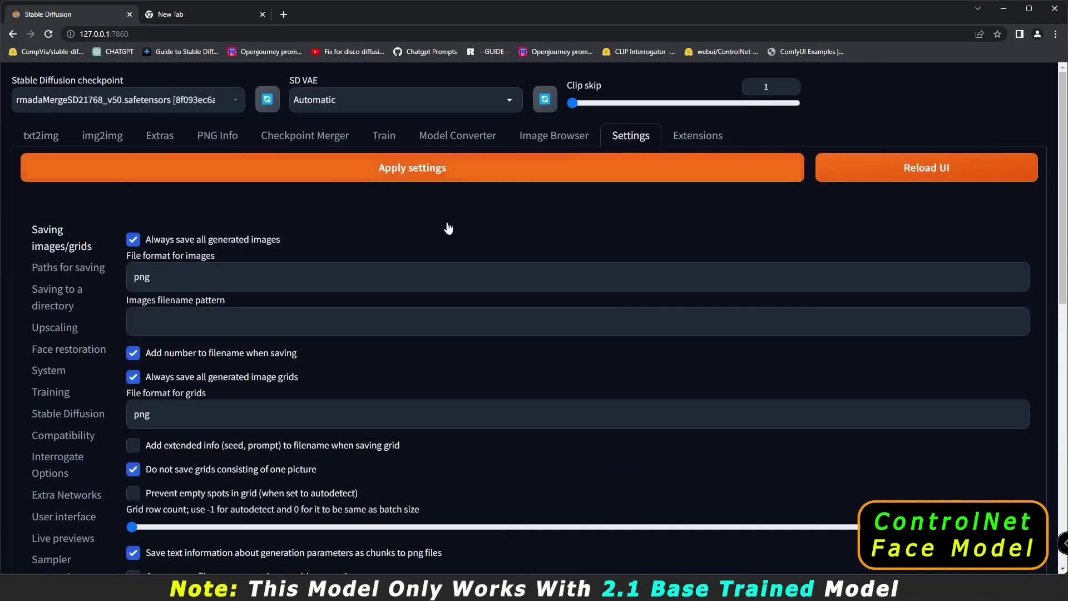
scroll(50, 489, down, 3)
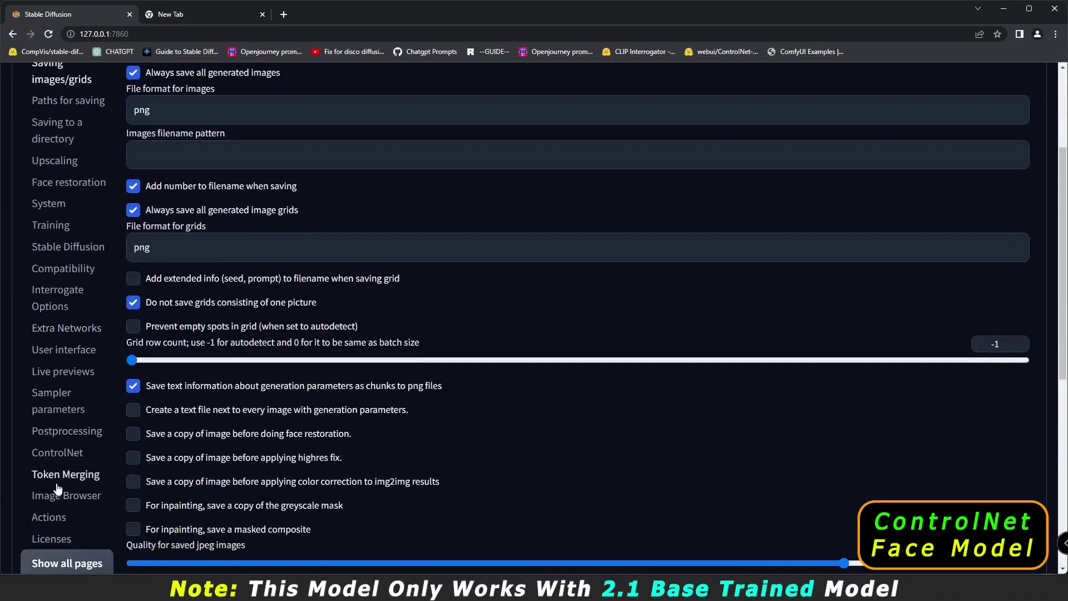
click(57, 454)
scroll(345, 444, up, 3)
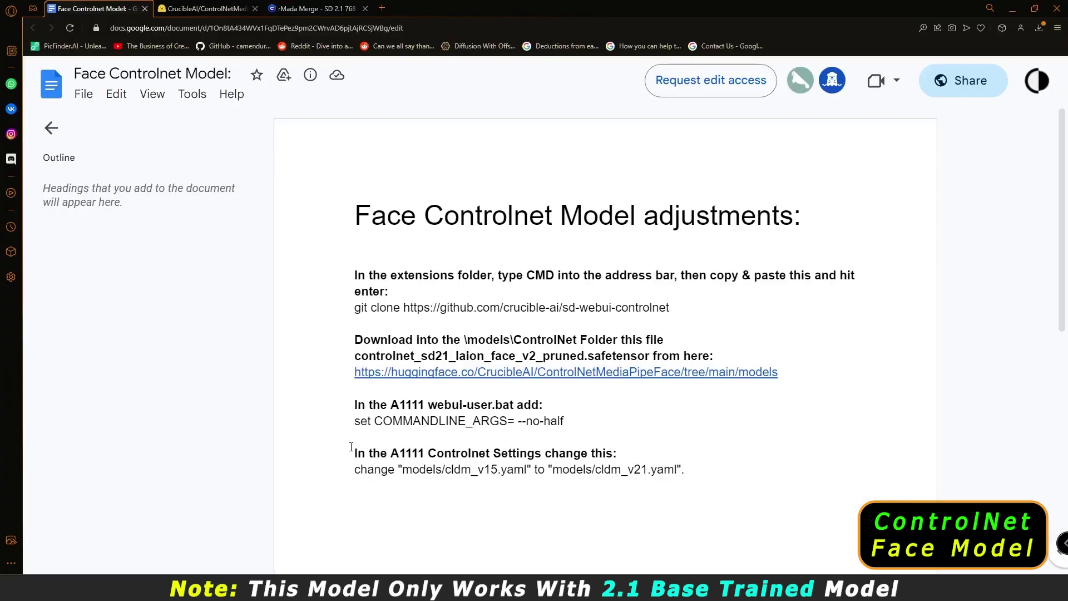
Step: Compare the notes' cldm_v15-to-cldm_v21 change with the Control Net config path field
drag(361, 449, 690, 470)
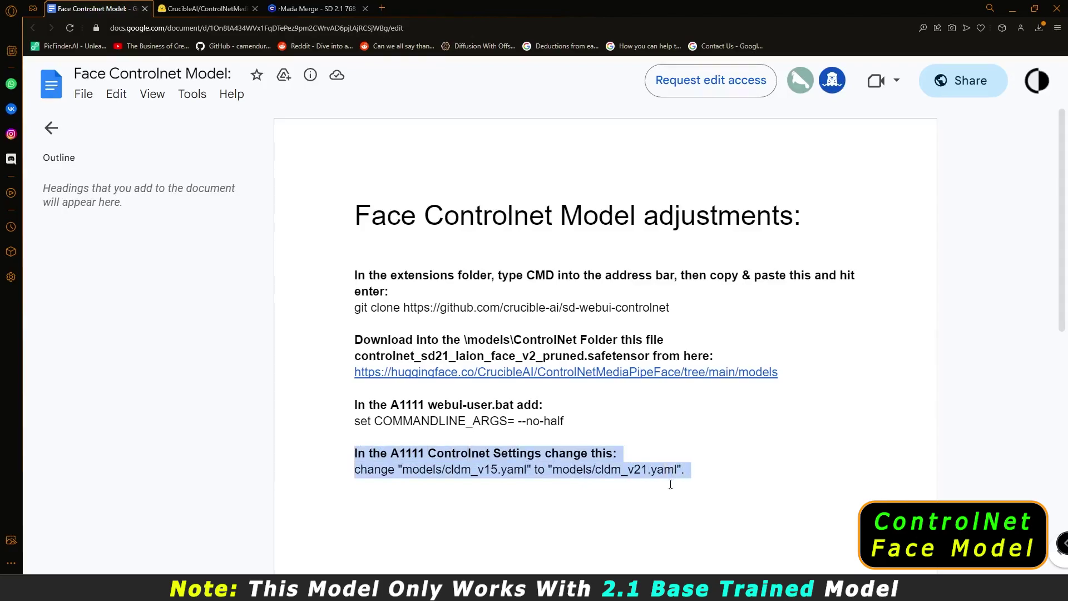
click(580, 503)
drag(488, 470, 498, 470)
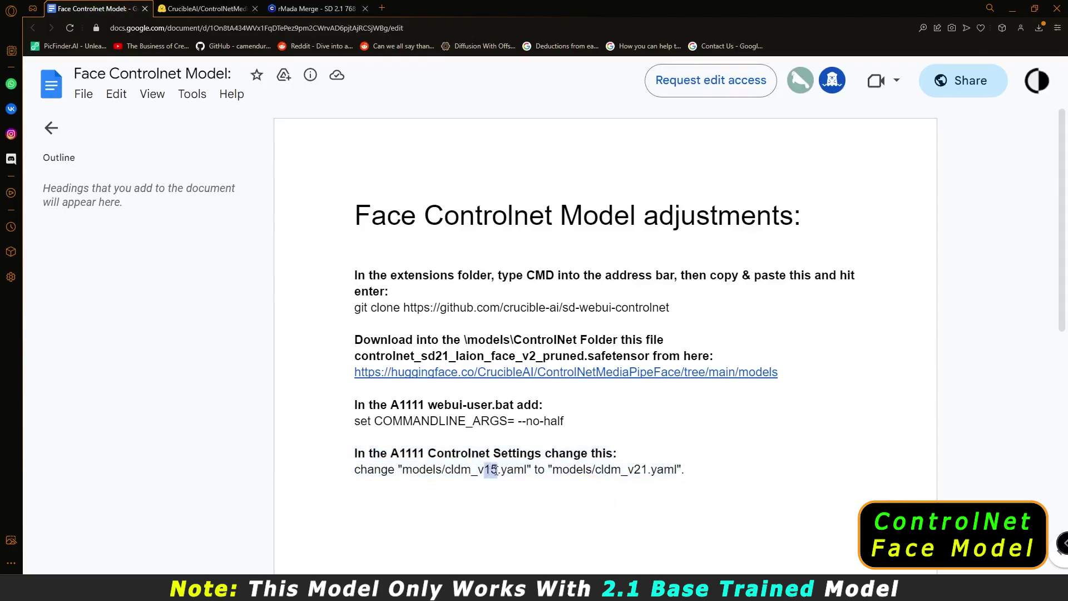
drag(634, 472, 645, 472)
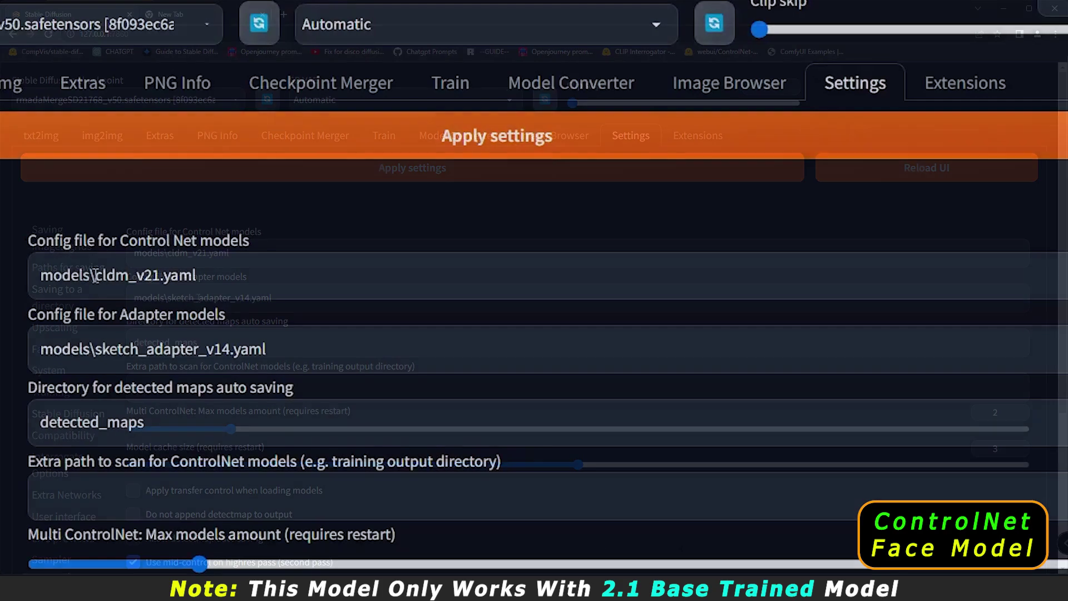
click(148, 281)
drag(148, 282, 161, 288)
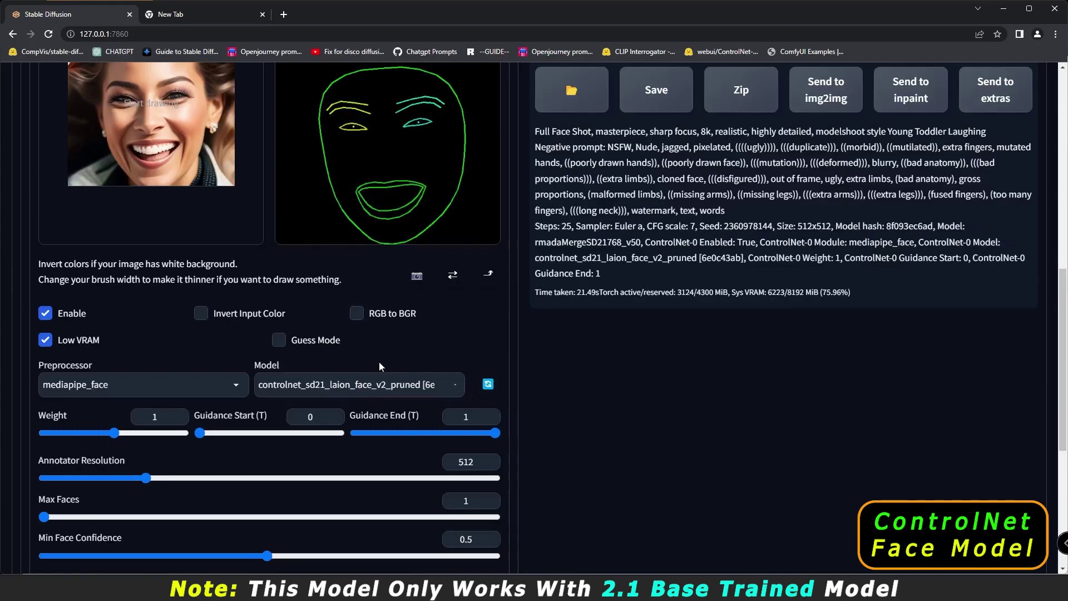
Step: Confirm the ControlNet config file uses cldm_v21.yaml, then go to Civitai's model grid
scroll(378, 361, up, 15)
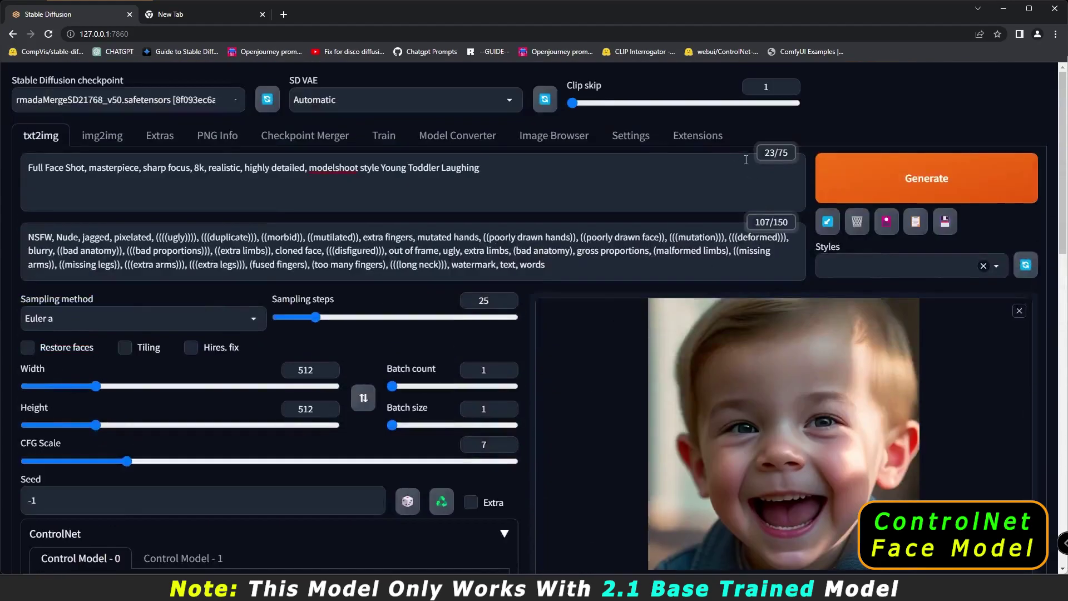
click(645, 143)
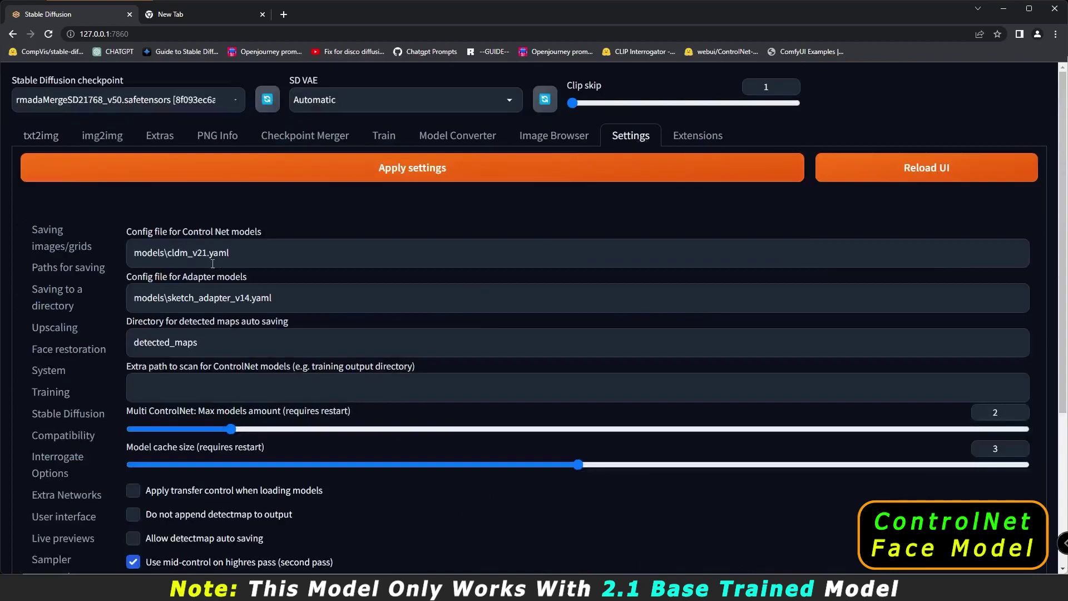
drag(198, 257, 208, 257)
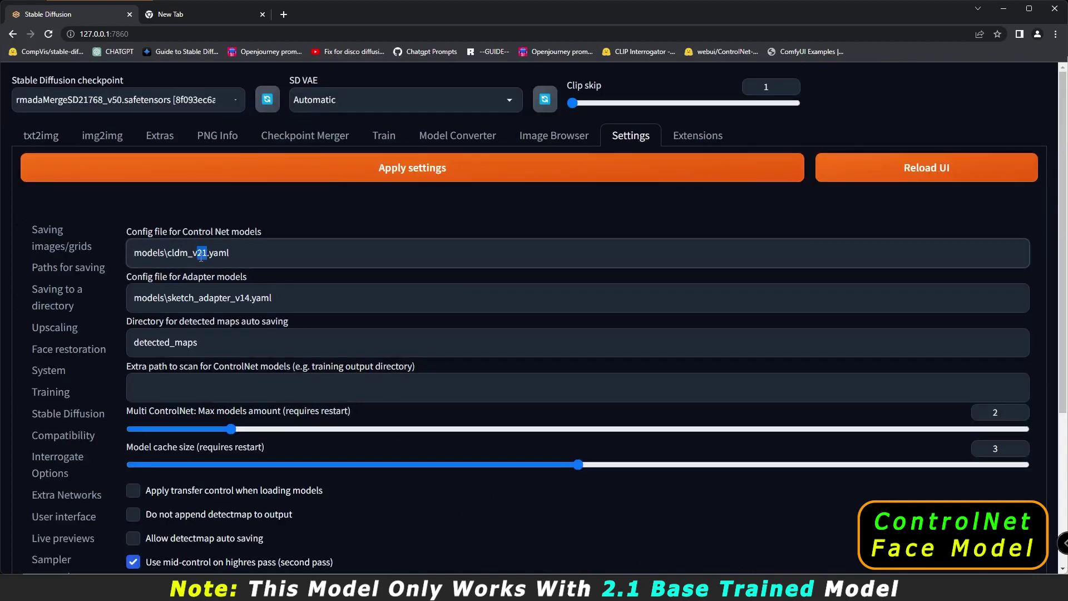
click(40, 135)
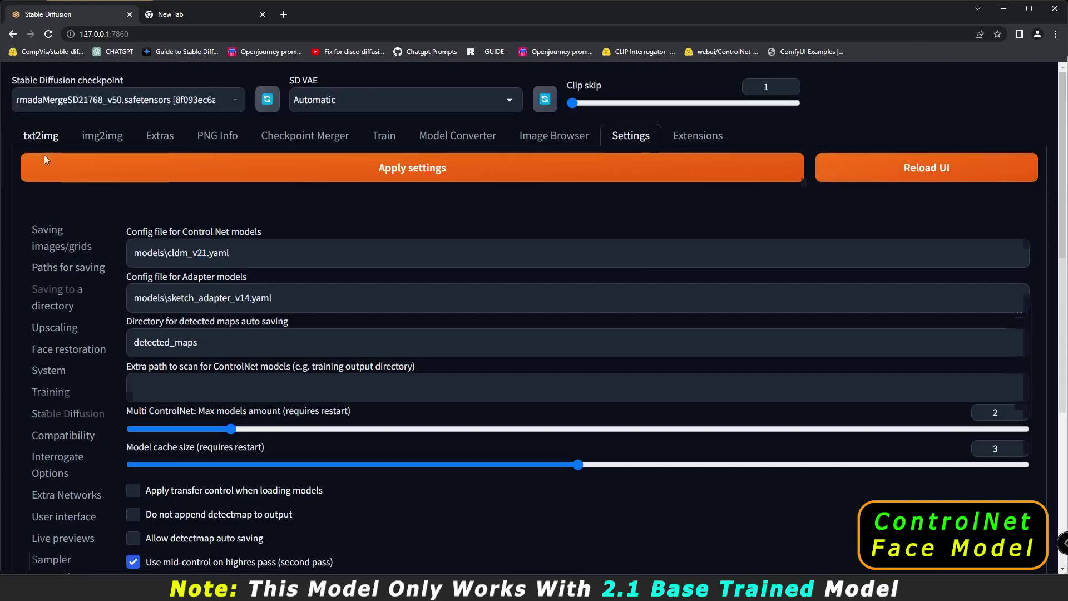
scroll(362, 488, down, 4)
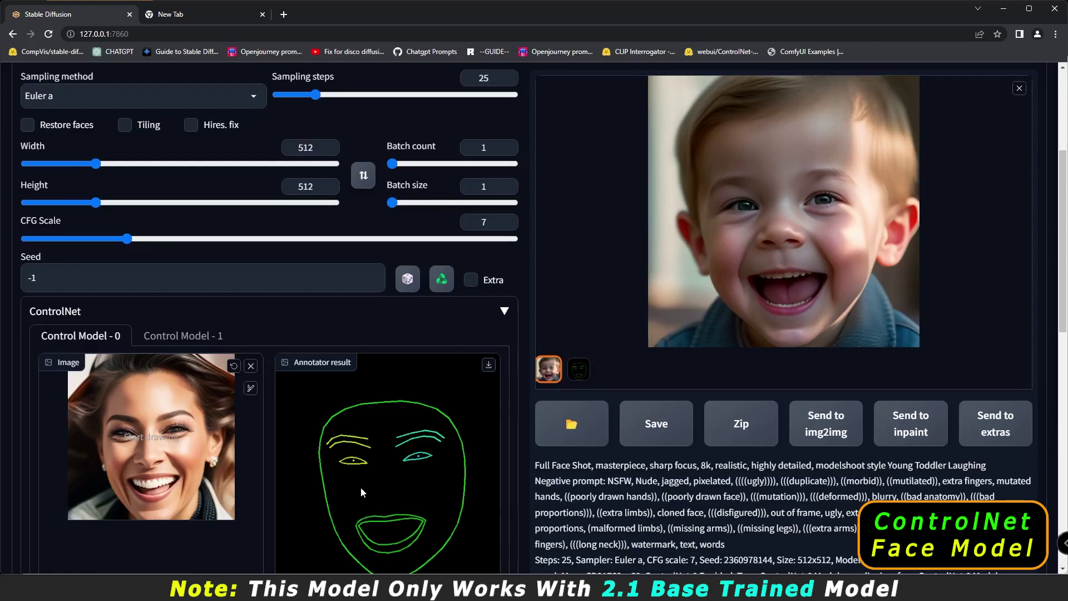
scroll(361, 486, up, 4)
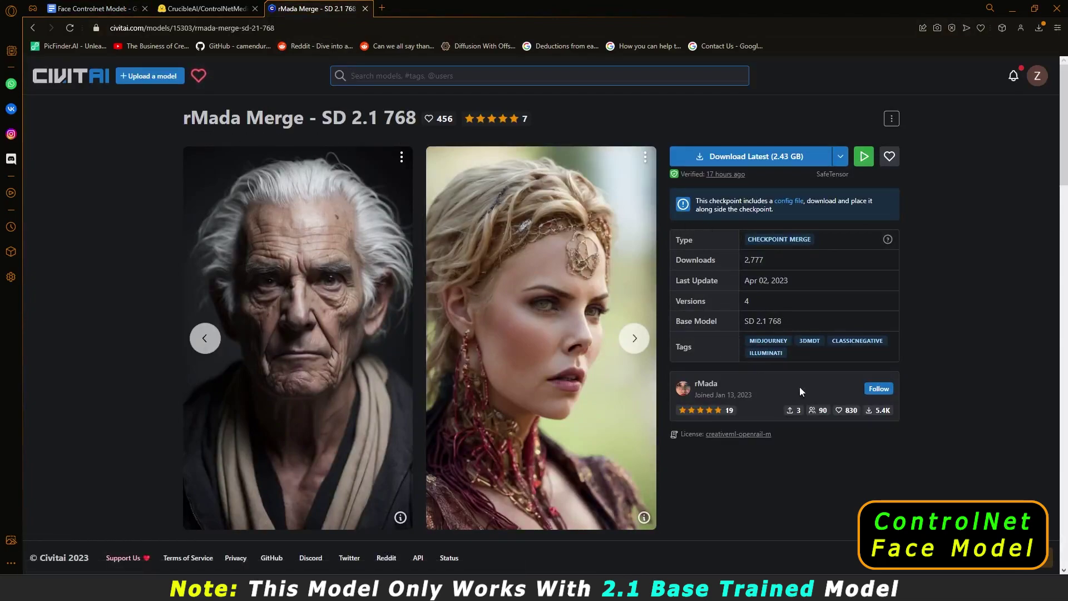
click(76, 90)
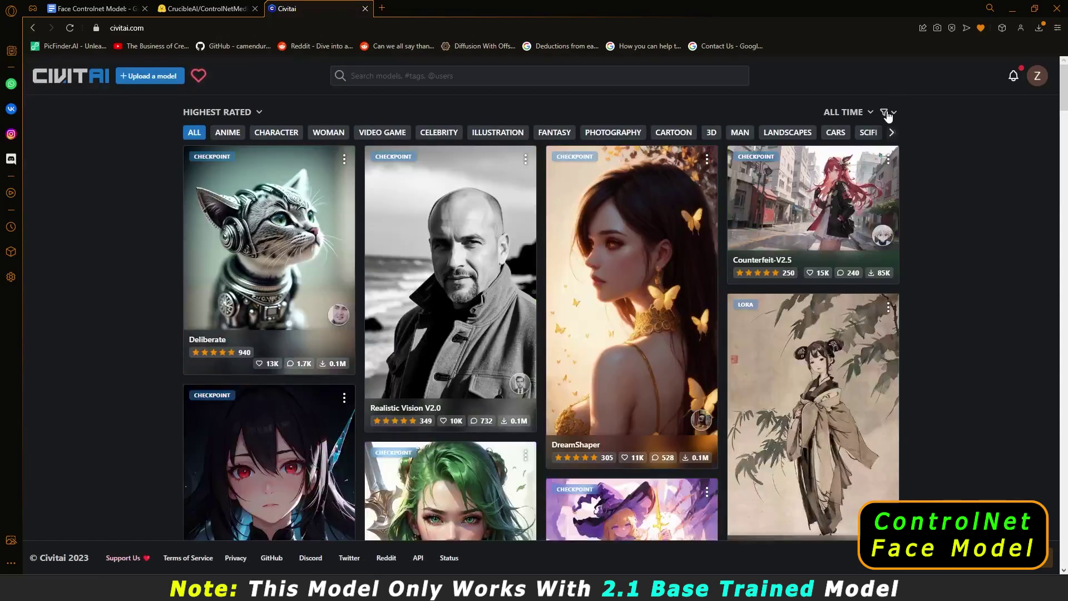
Step: Filter Civitai's highest-rated models to base model SD 2.1 768, then return to the web UI
click(887, 113)
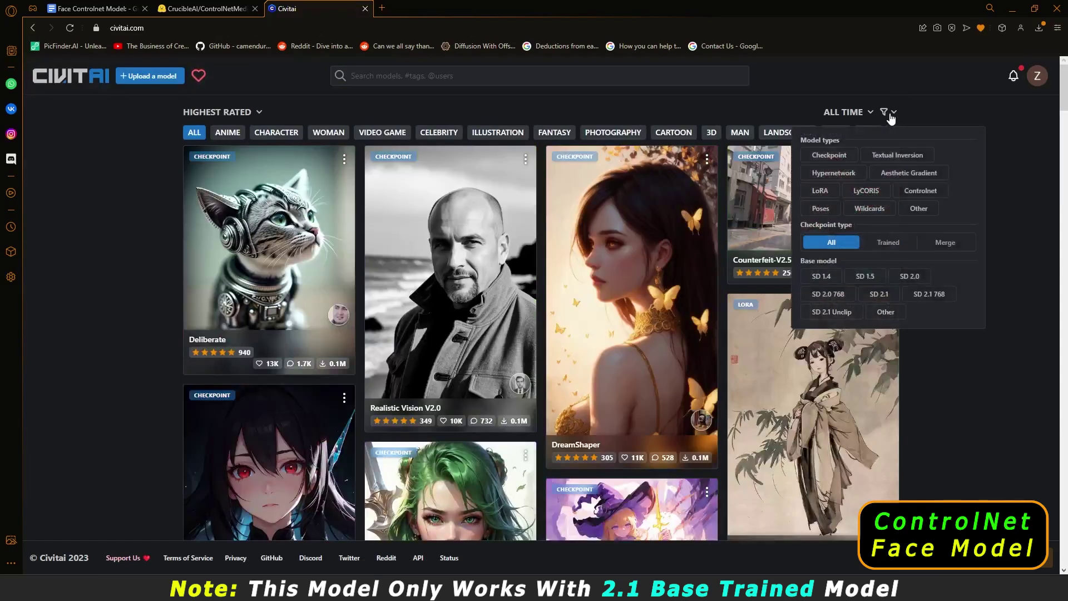
click(926, 297)
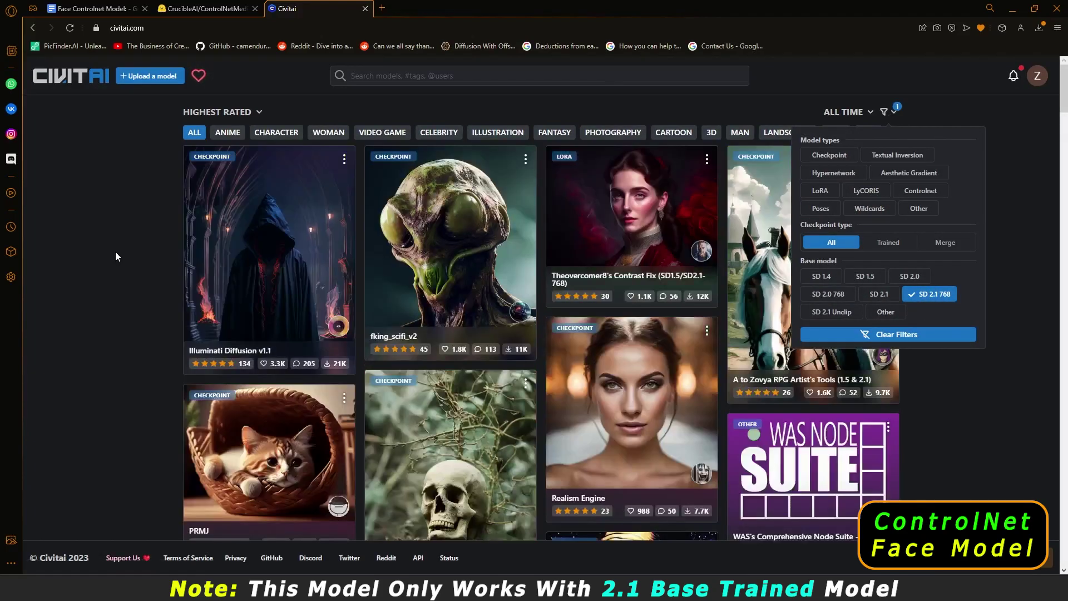
click(123, 254)
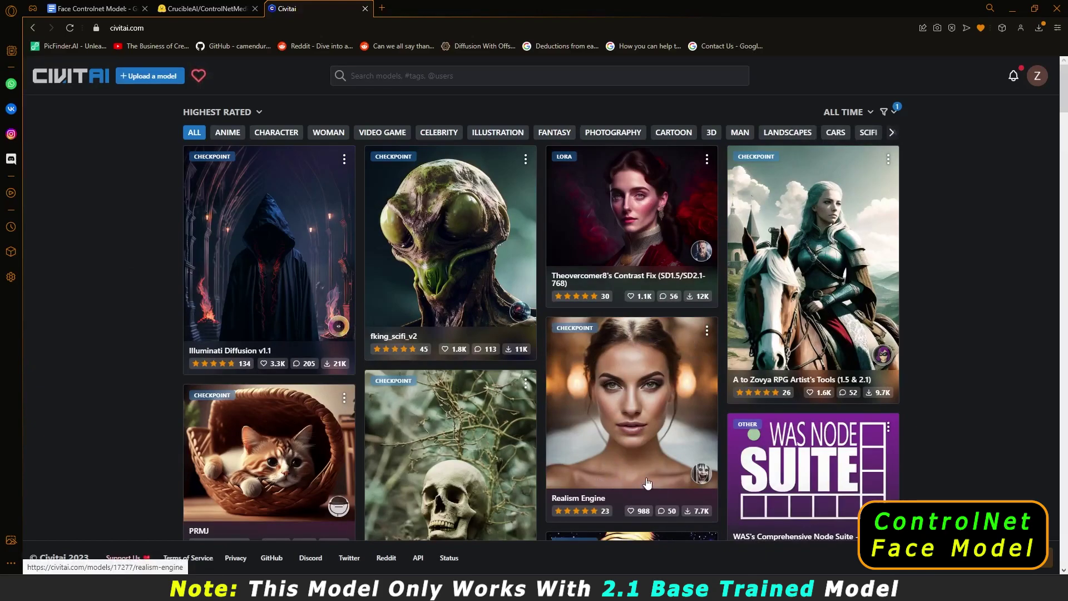
click(610, 517)
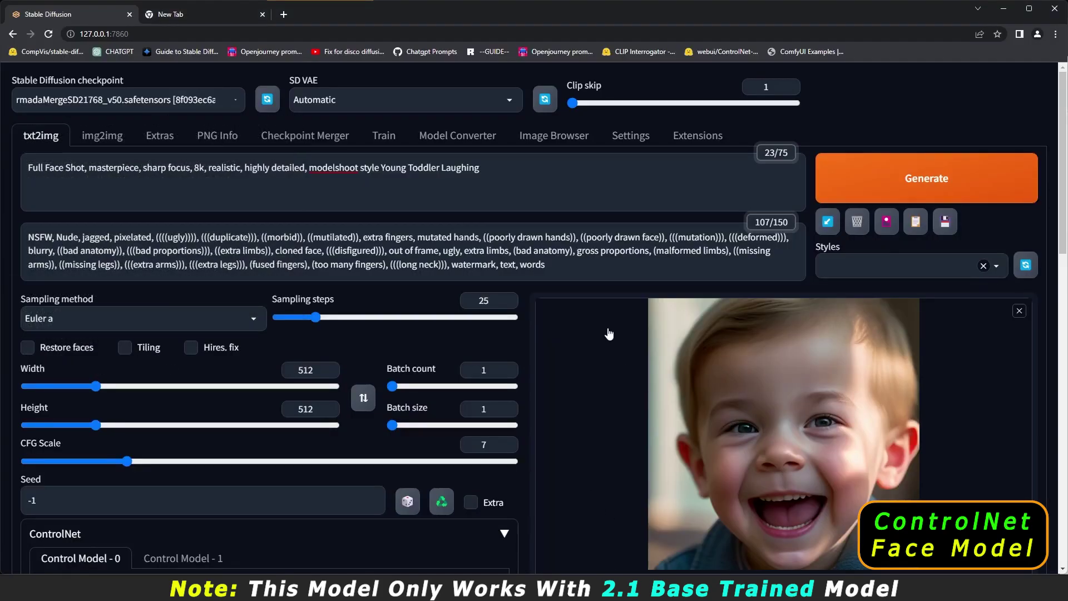
Step: Replace 'Young Toddler' with 'Young Boy' in the positive prompt
scroll(522, 312, down, 6)
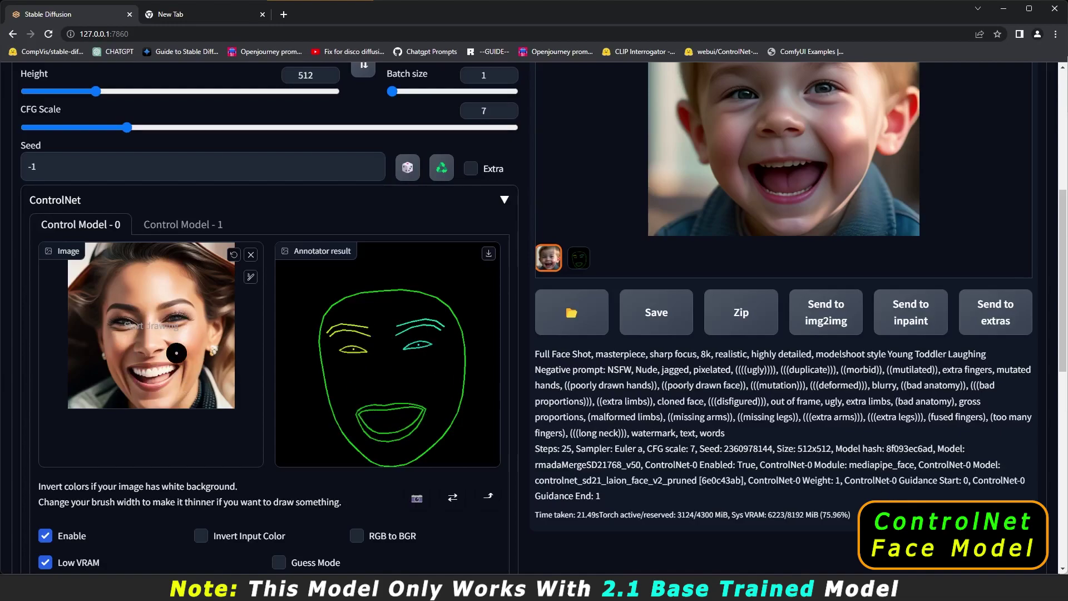
scroll(761, 440, up, 6)
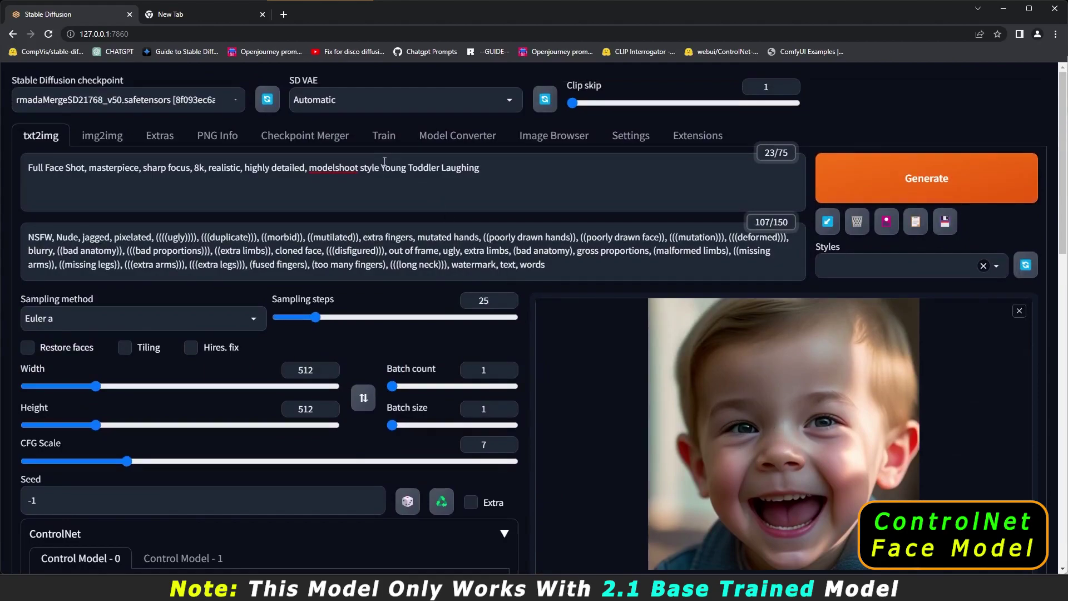
drag(380, 167, 441, 167)
text(Young Boy)
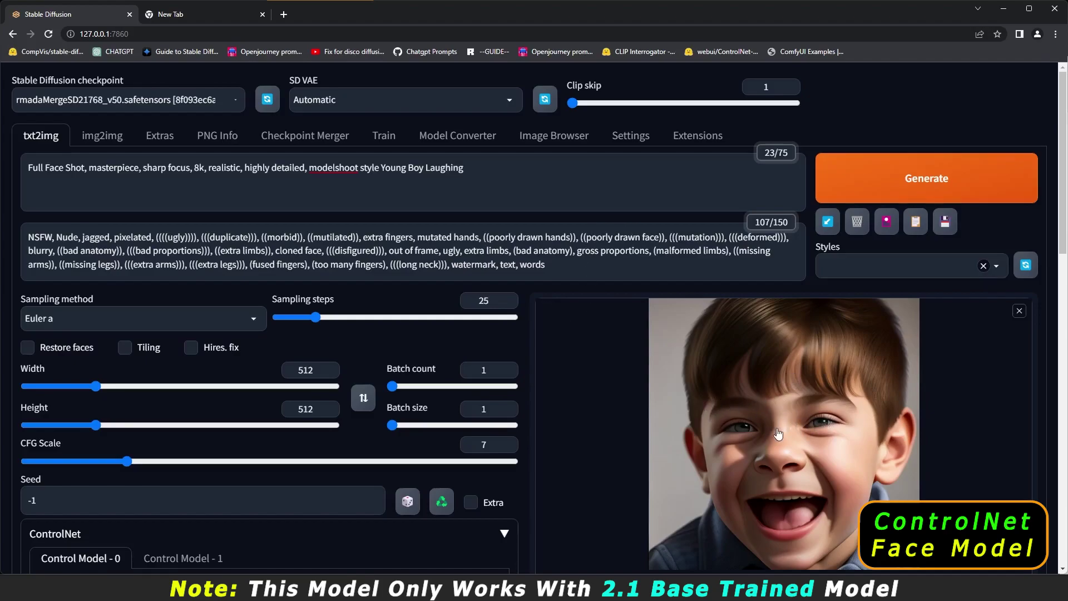
Step: View the laughing young boy portrait full screen, then select 'Young Boy' in the prompt
scroll(788, 358, down, 1)
scroll(788, 358, down, 3)
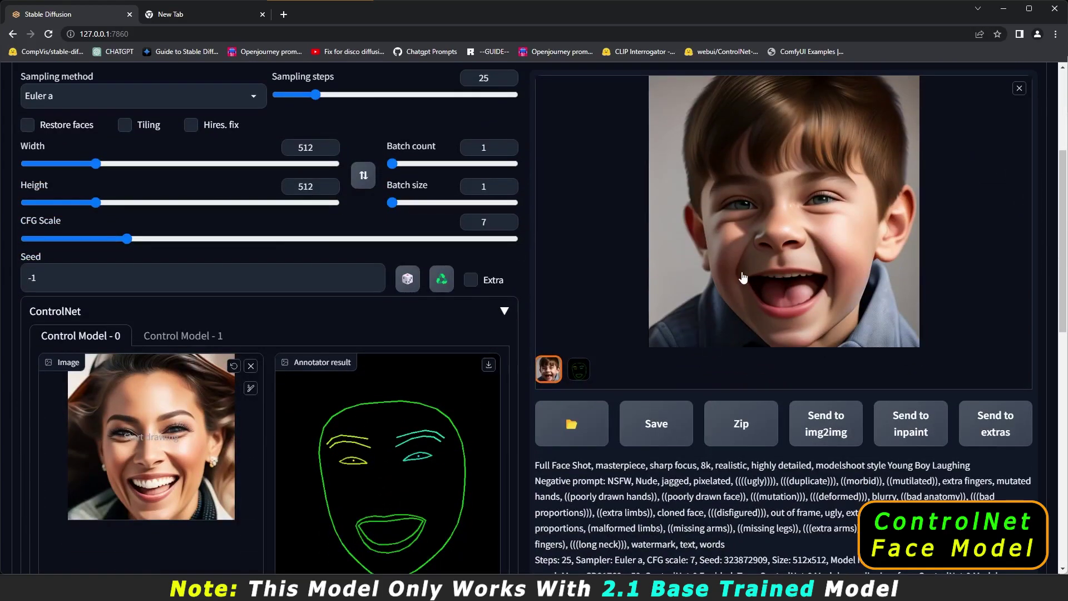
click(743, 275)
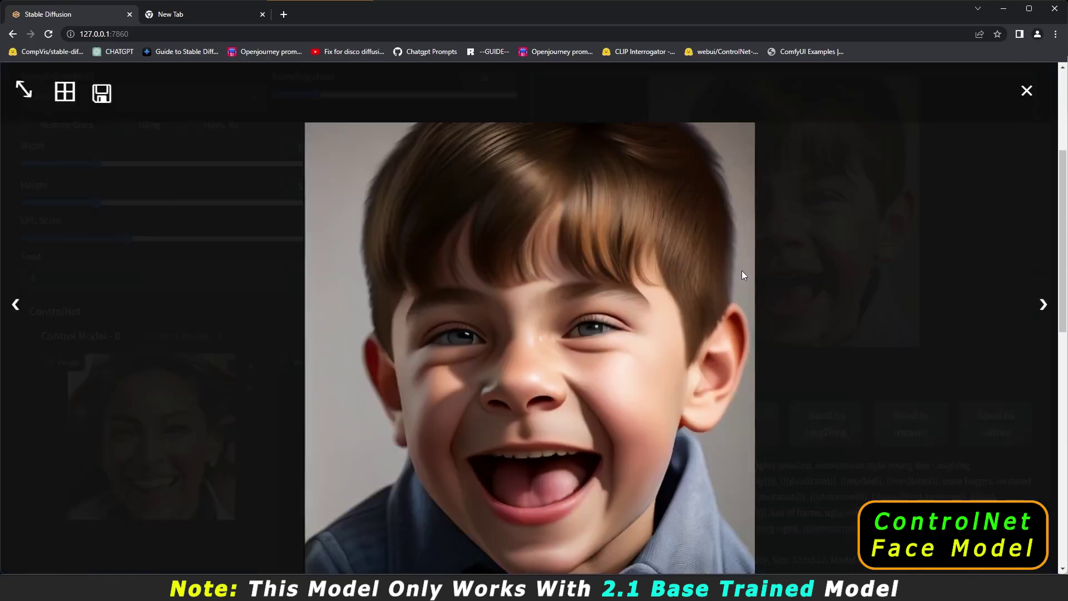
click(963, 359)
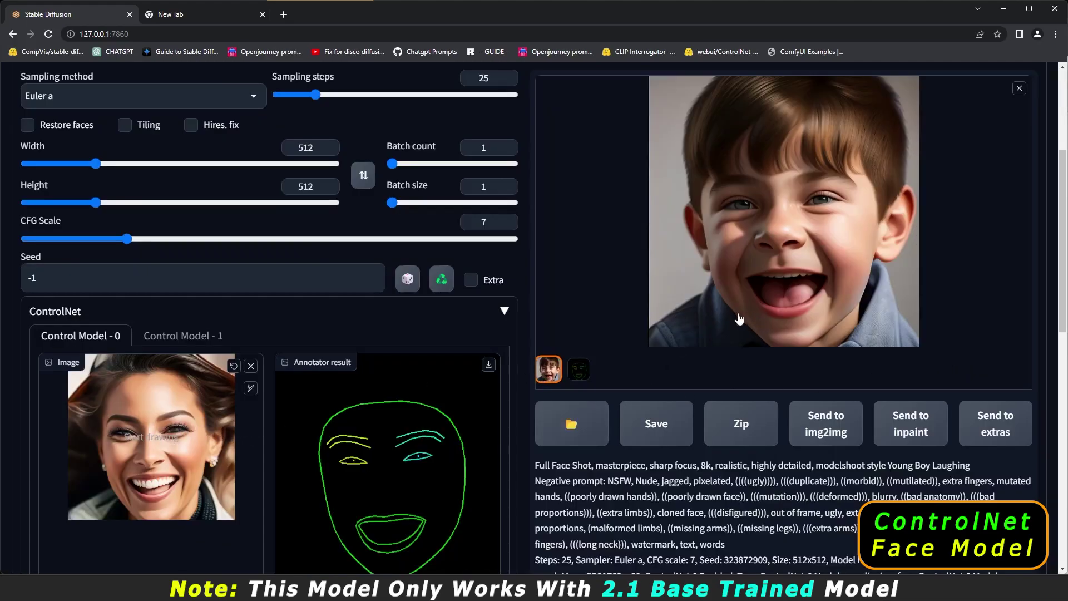
scroll(785, 280, down, 1)
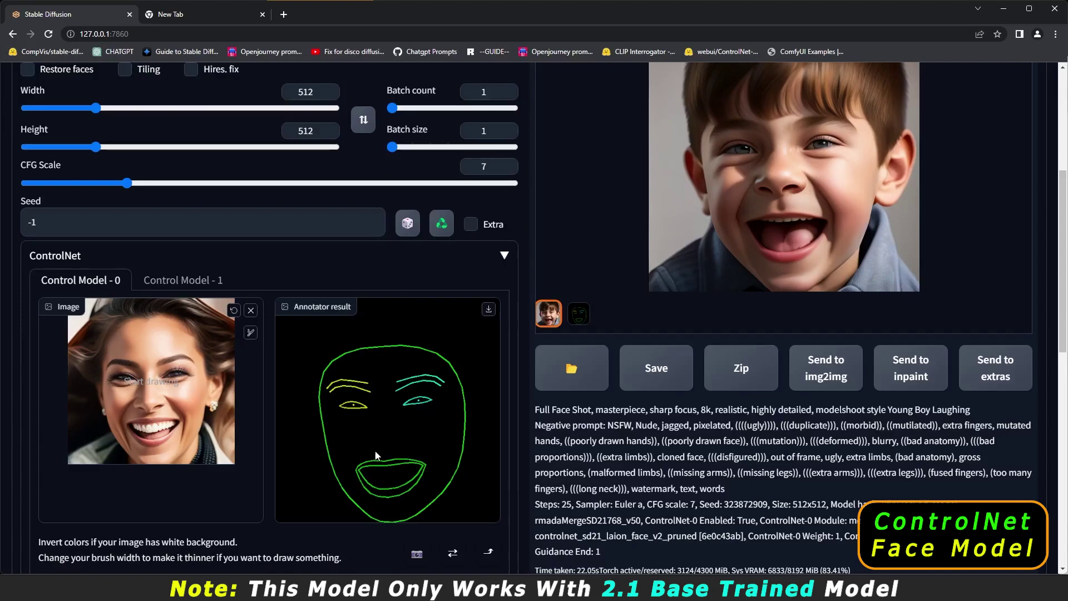
scroll(469, 163, up, 5)
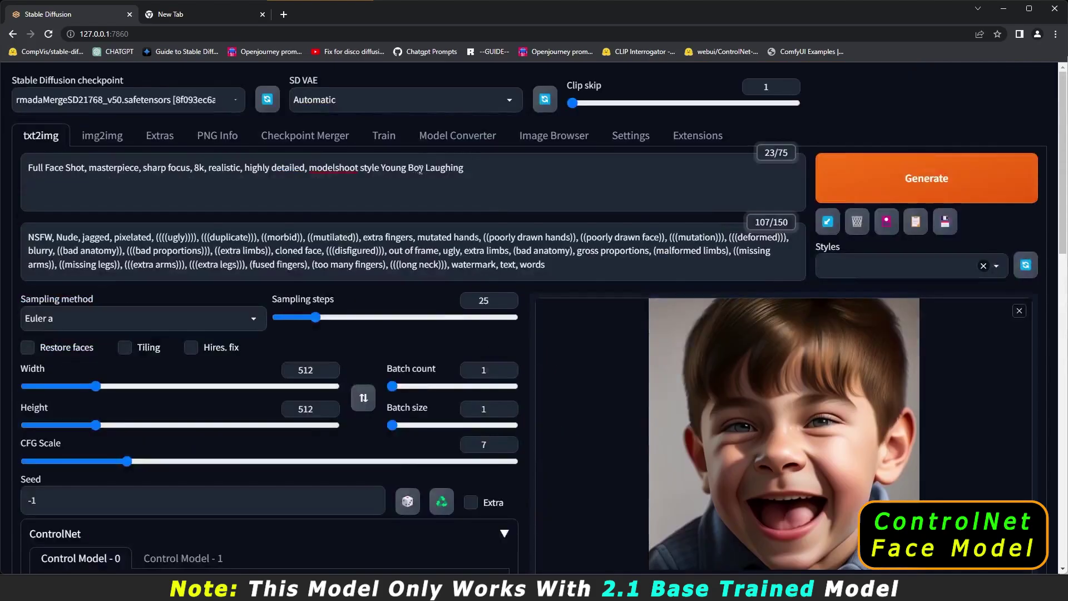
drag(424, 169, 381, 169)
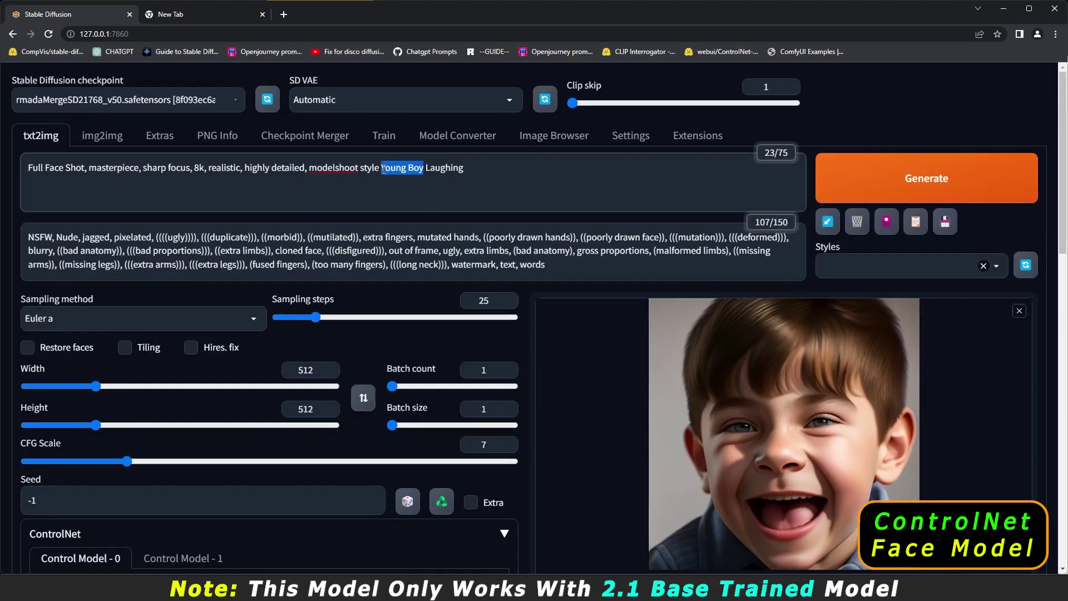
Step: Change the prompt subject to 'Old Woman' for a laughing old woman portrait
text(Old Woman)
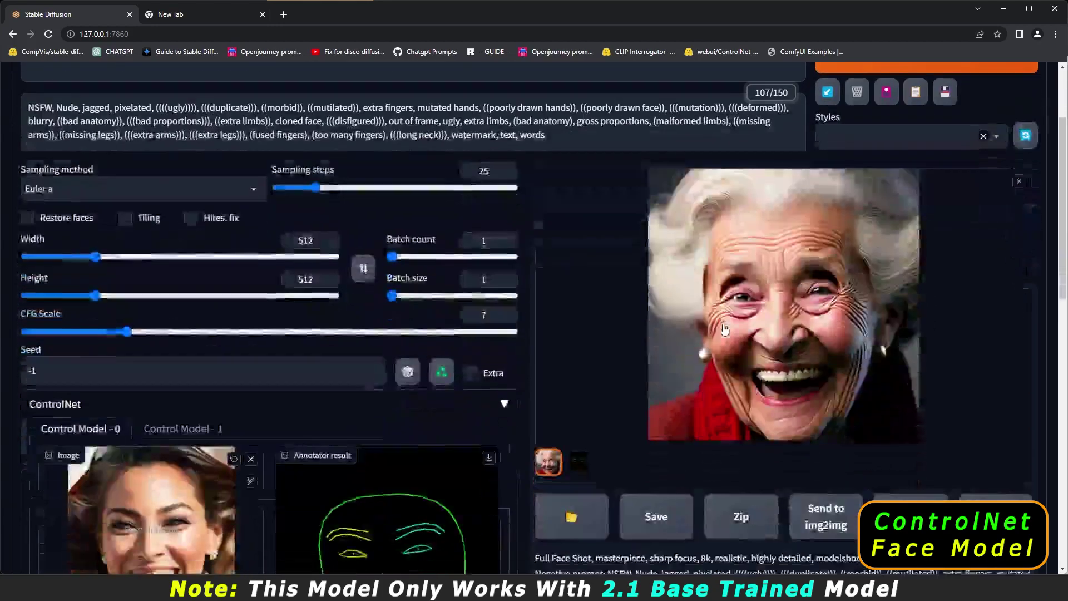
scroll(717, 325, down, 2)
scroll(763, 257, up, 4)
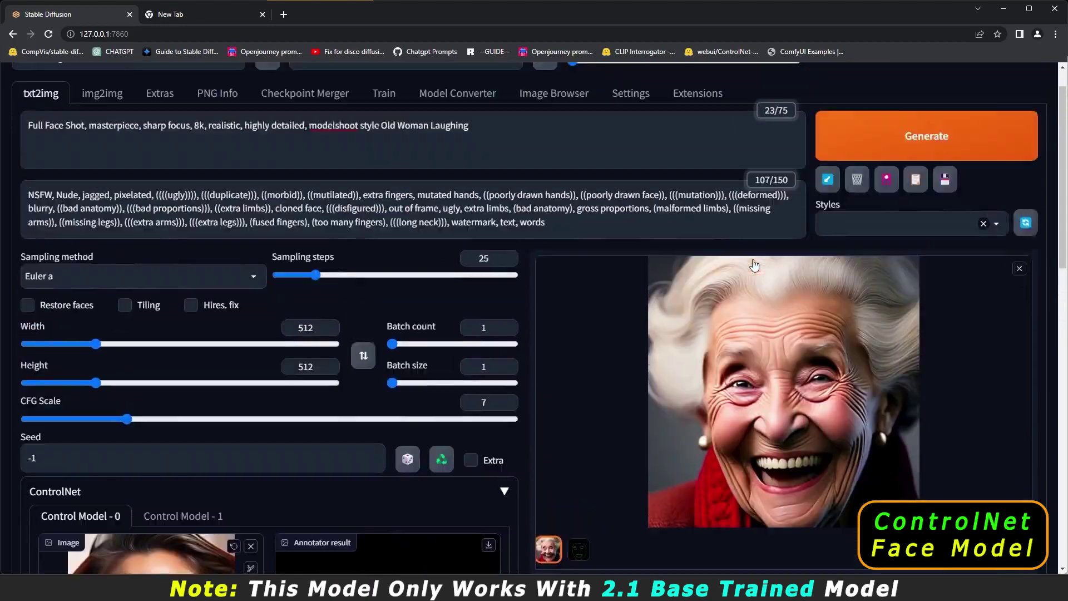
drag(382, 169, 429, 169)
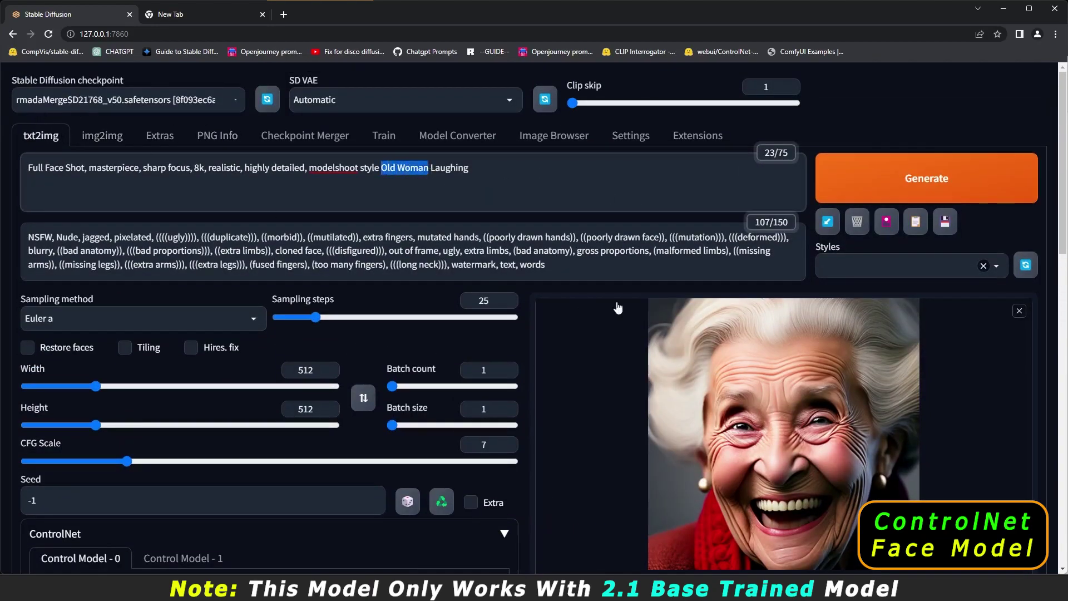
Step: Remove the current ControlNet reference photo
scroll(634, 352, down, 3)
scroll(453, 411, down, 3)
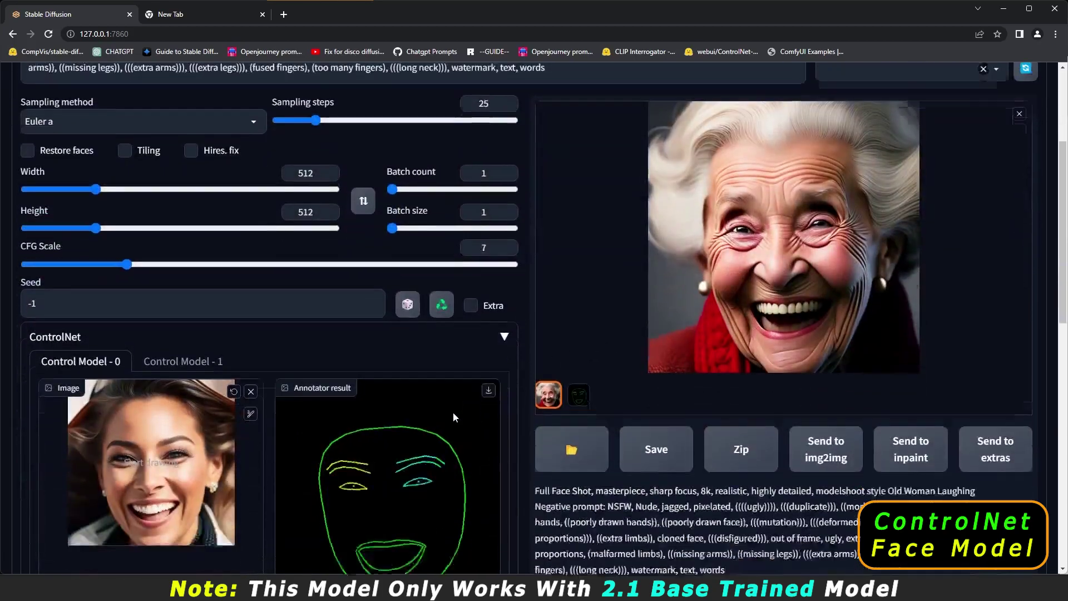
click(251, 254)
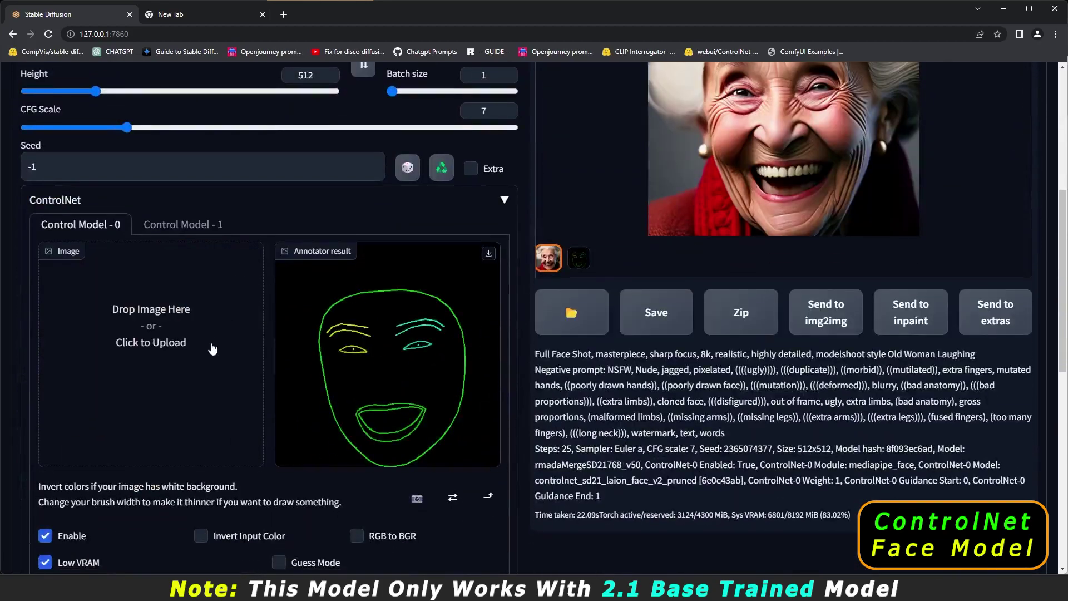
Step: Load the old man in a jacket as the ControlNet reference and preview its face mesh
click(132, 341)
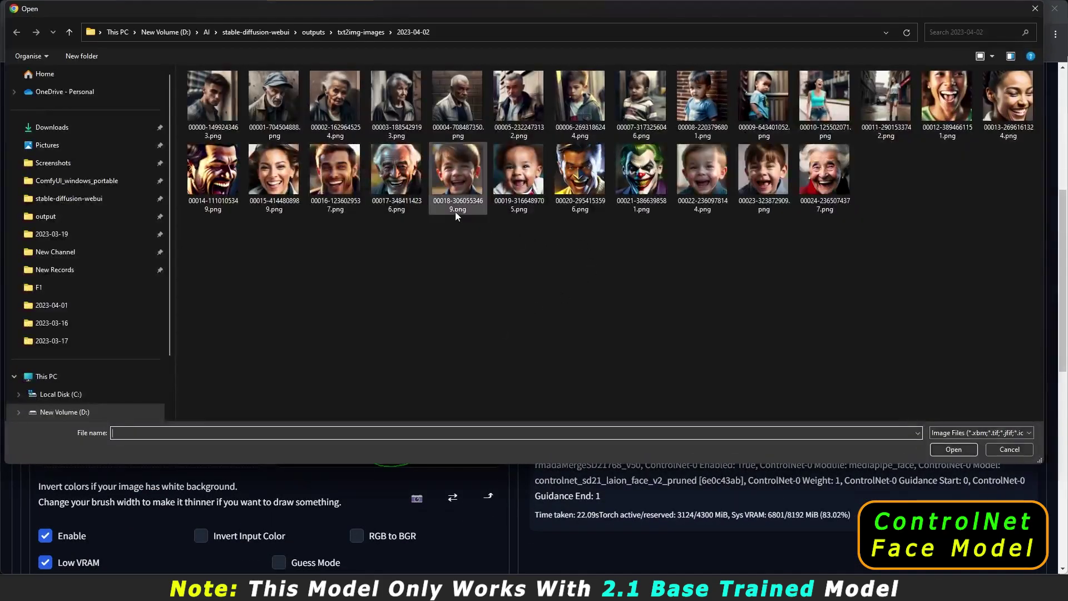
double_click(519, 103)
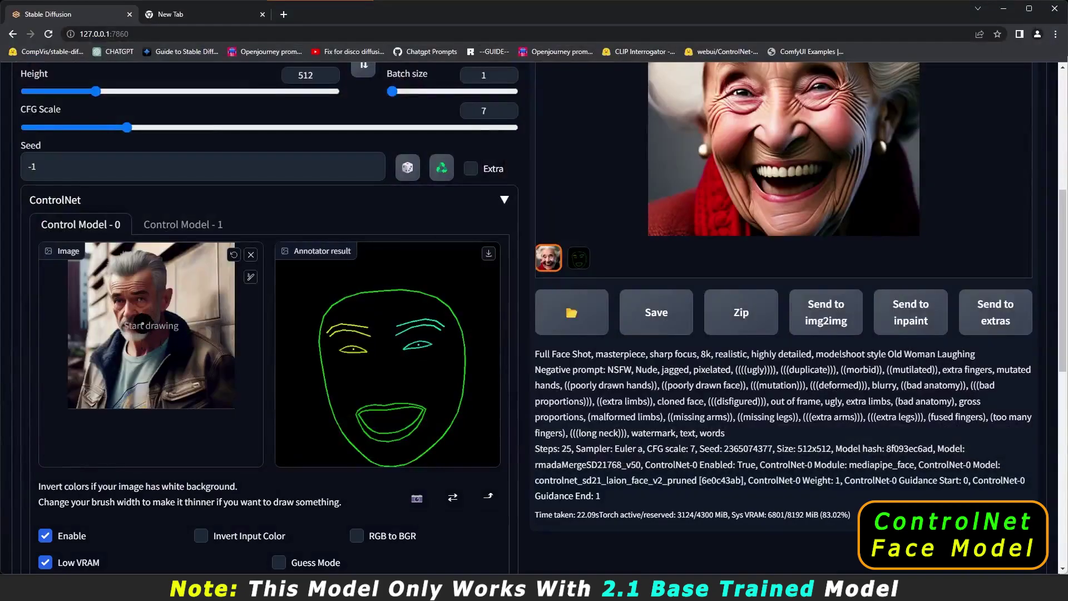
scroll(209, 439, down, 10)
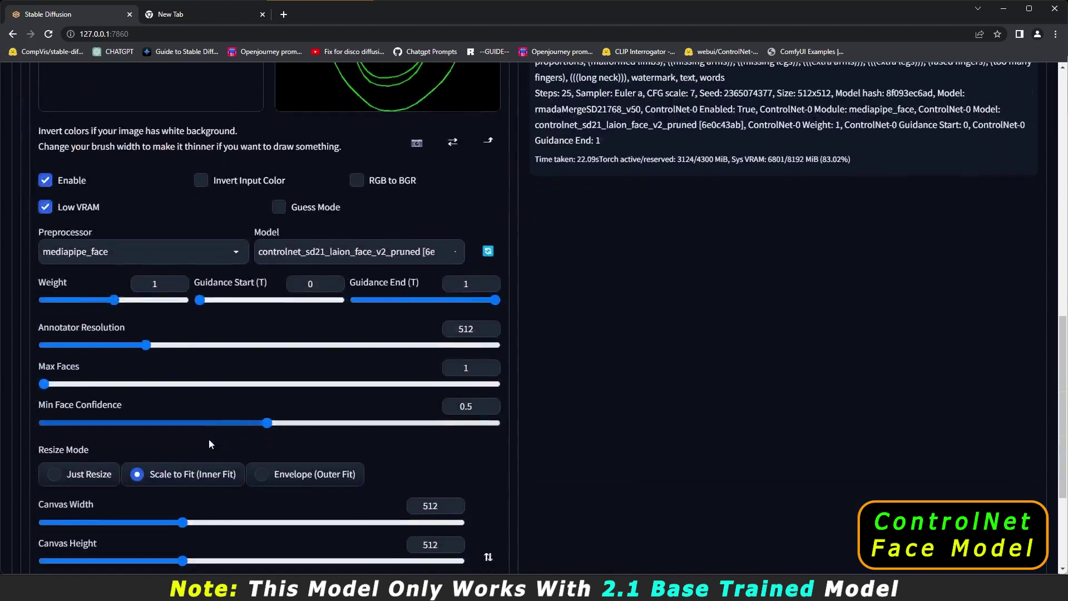
click(147, 453)
scroll(333, 405, up, 8)
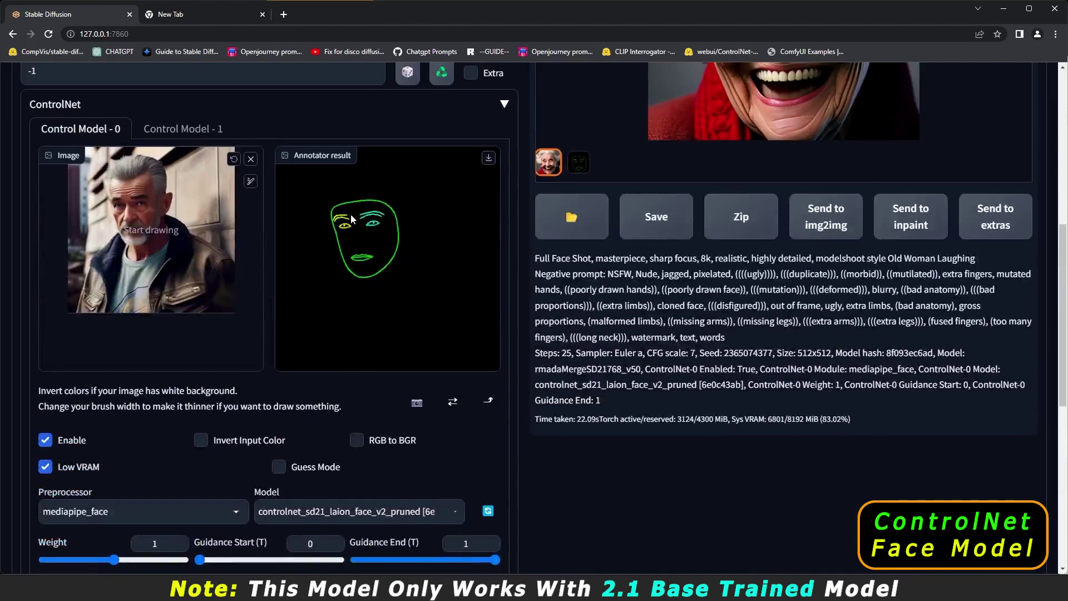
scroll(351, 214, up, 1)
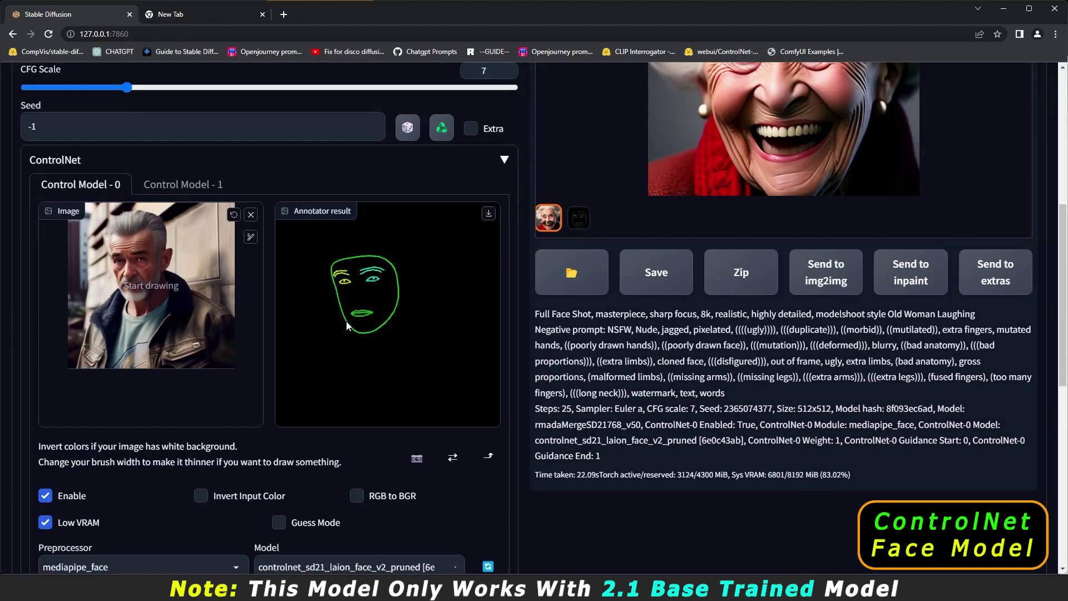
scroll(346, 326, up, 2)
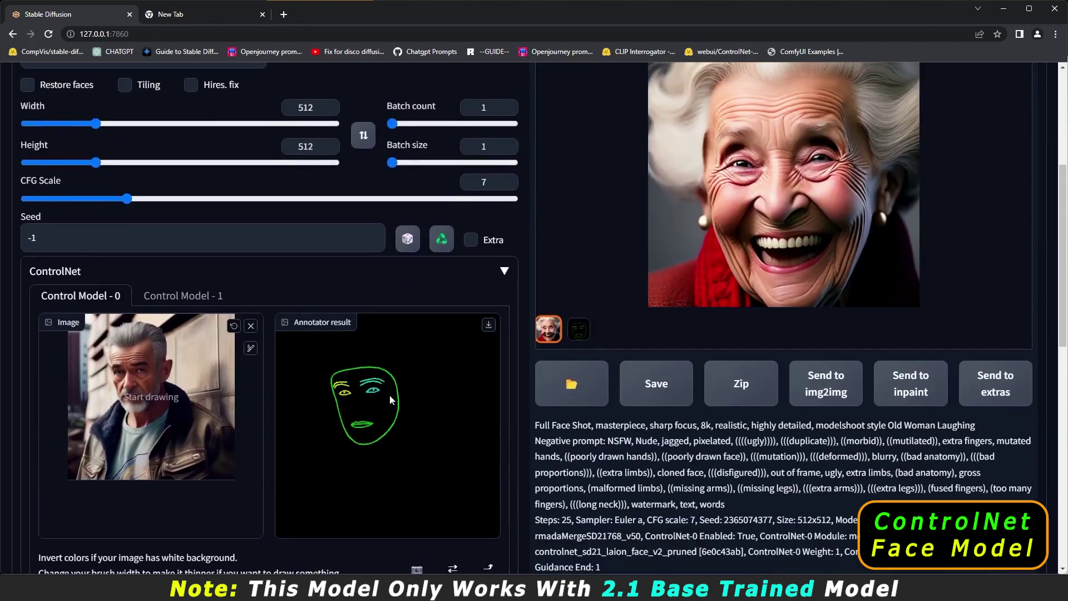
scroll(754, 340, up, 5)
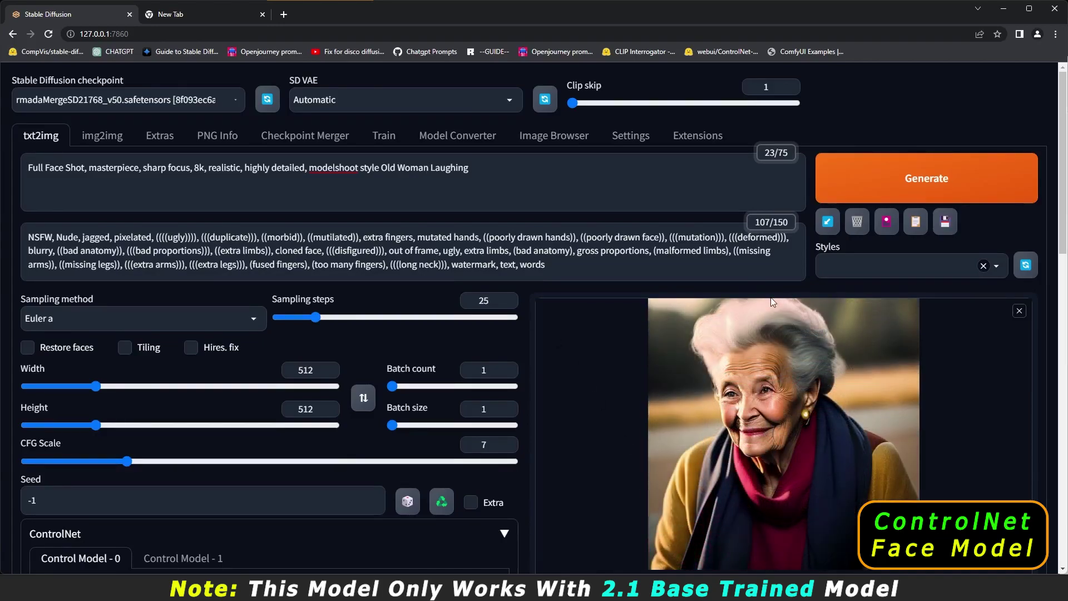
scroll(772, 302, down, 2)
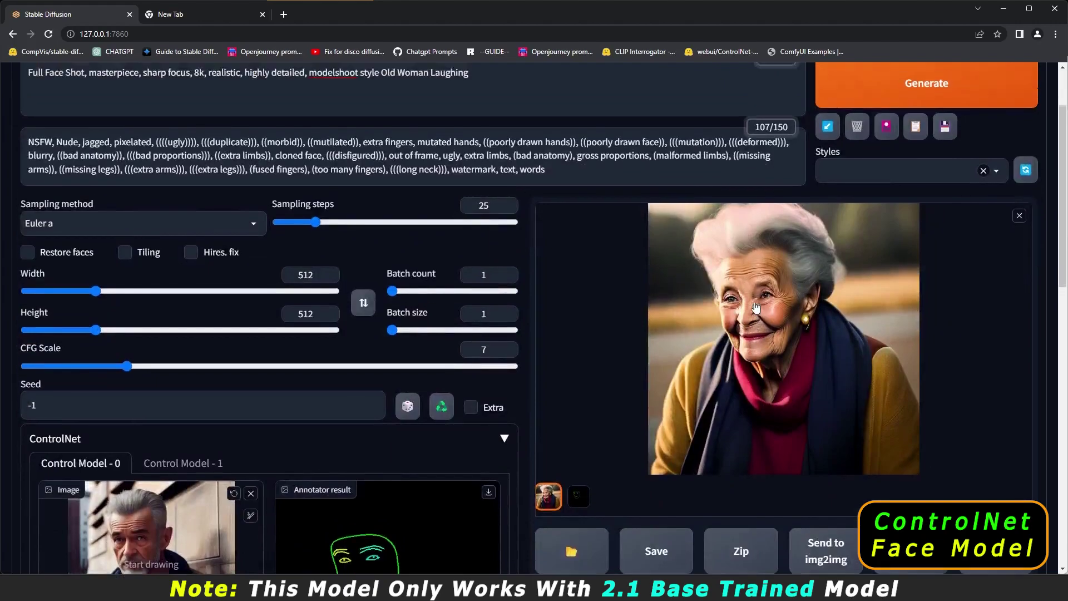
scroll(756, 307, up, 2)
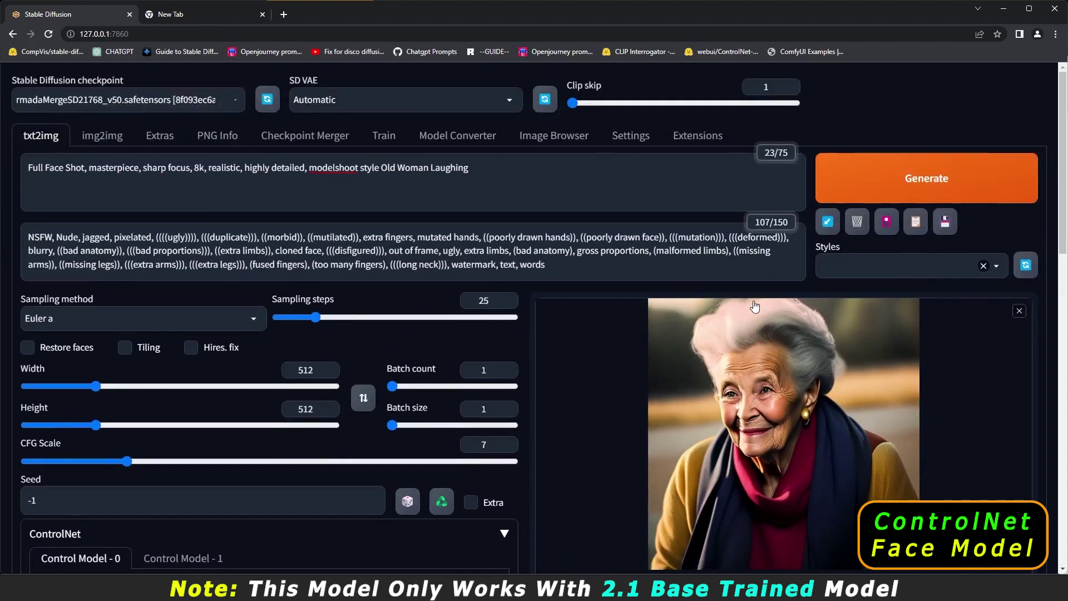
scroll(267, 462, down, 5)
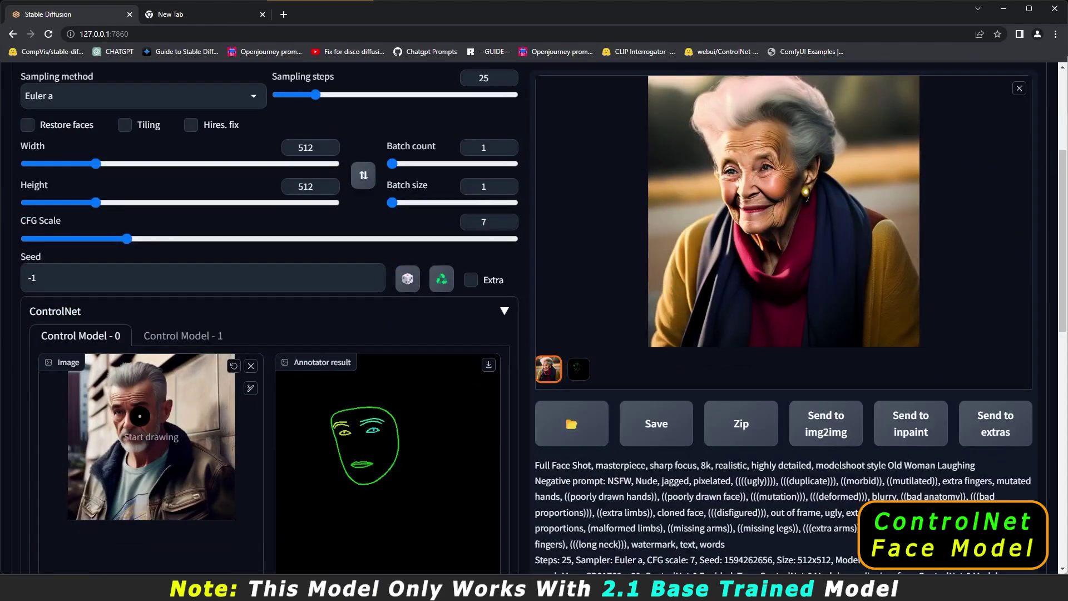
scroll(142, 428, down, 1)
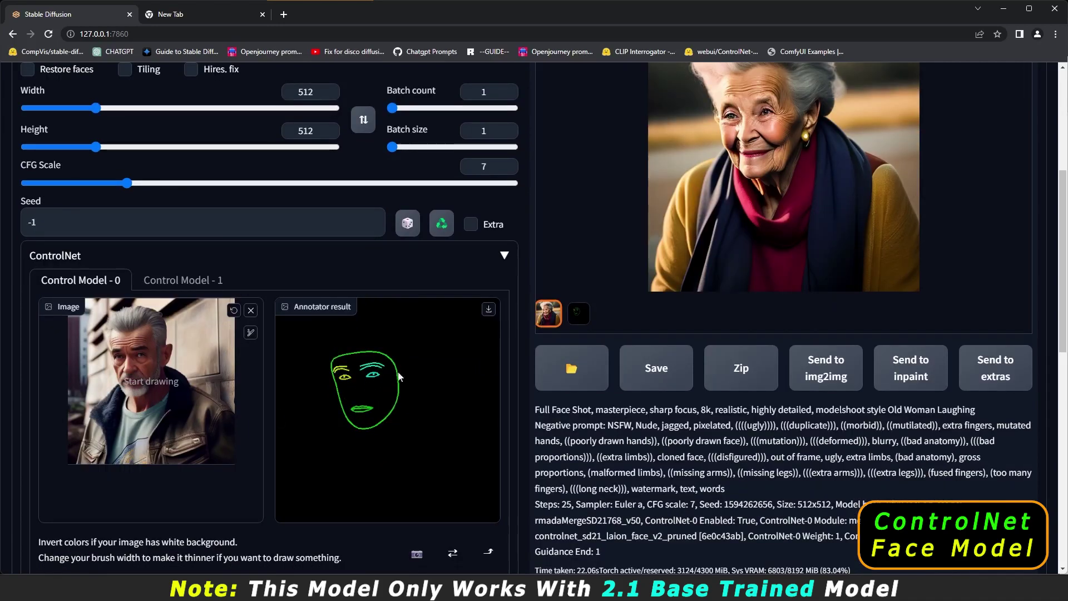
scroll(690, 370, up, 3)
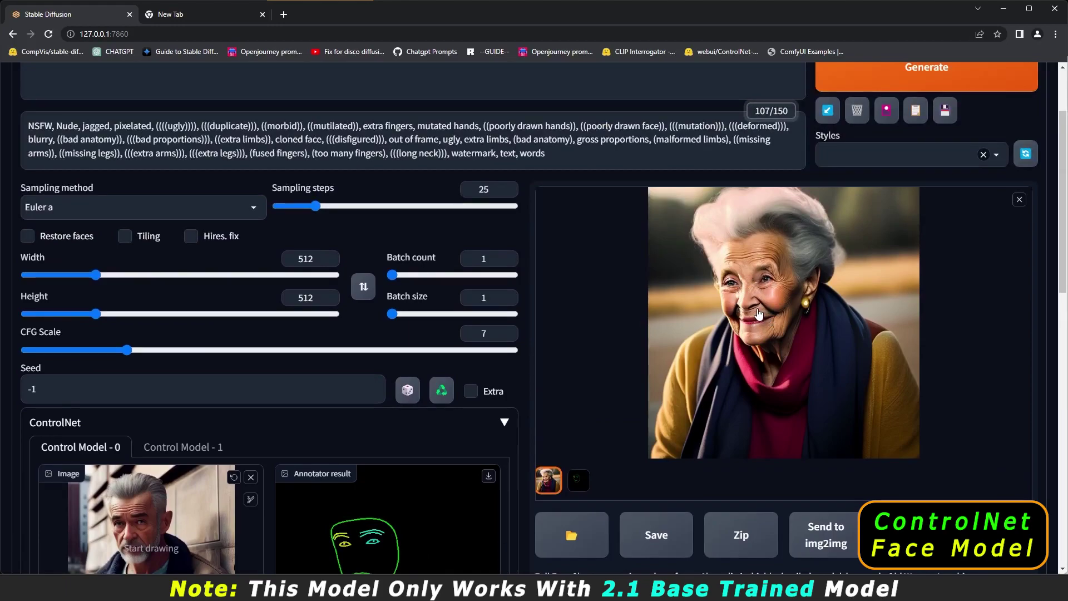
scroll(760, 314, up, 2)
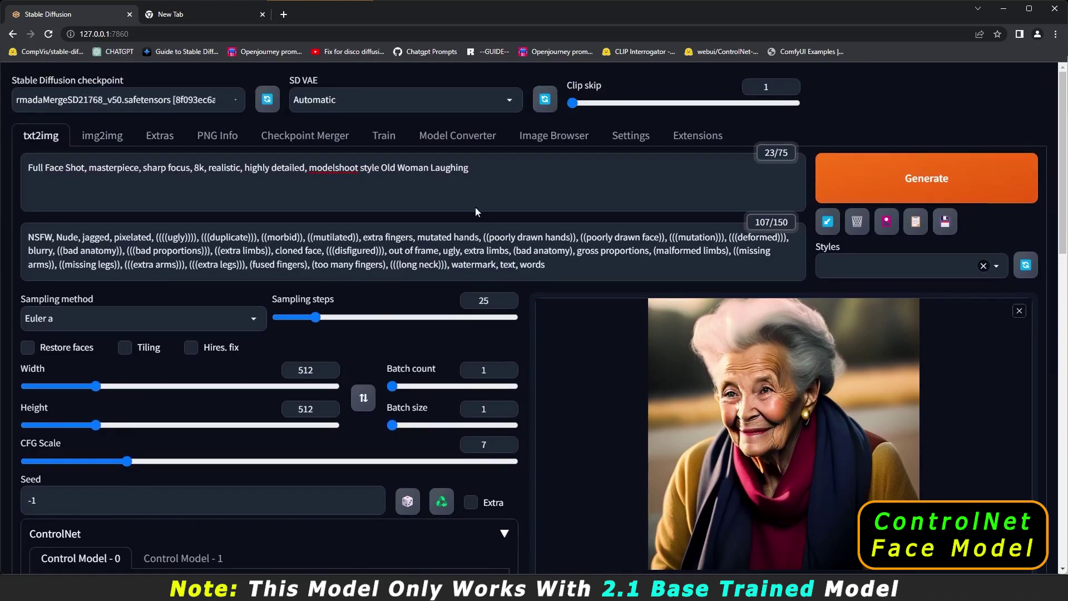
Step: Change the prompt subject from 'Old Woman' to 'Joker' and delete 'Laughing'
drag(429, 170, 383, 180)
text(Joker)
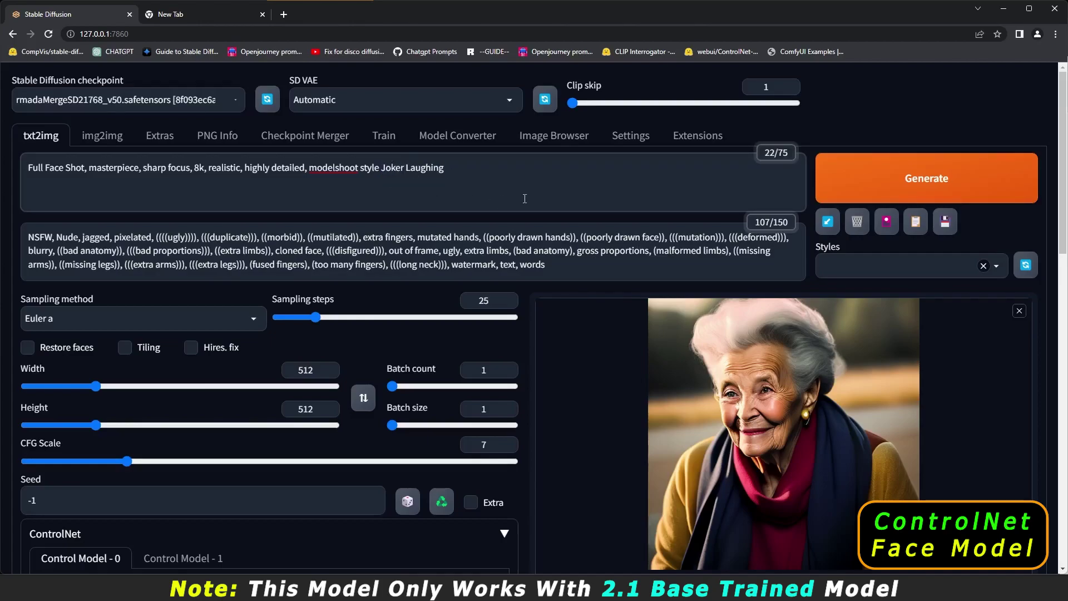
drag(454, 174, 407, 179)
key(BackSpace)
scroll(352, 425, down, 6)
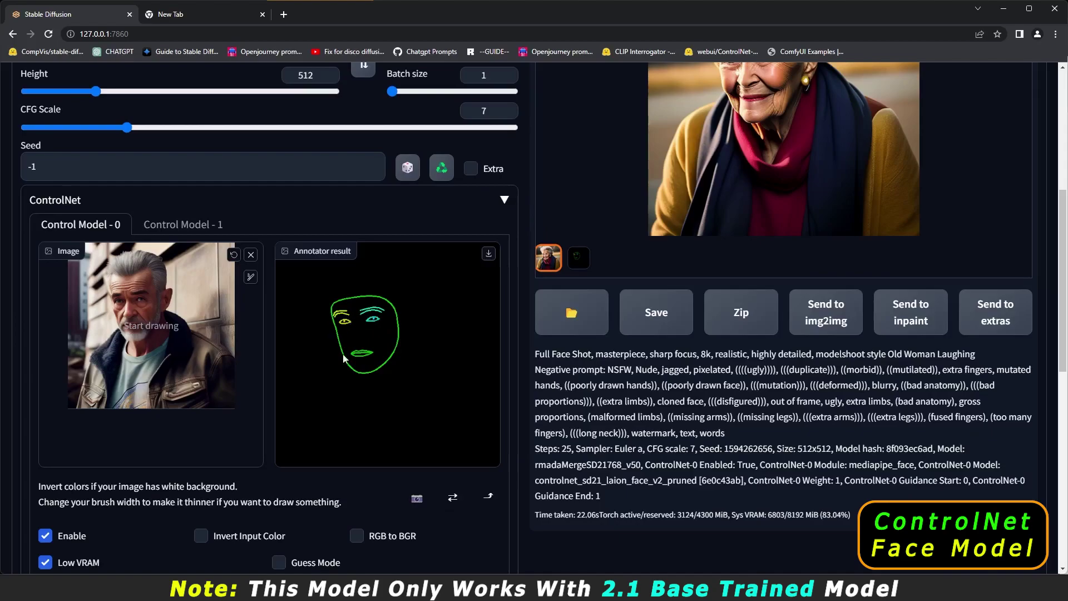
scroll(381, 327, up, 6)
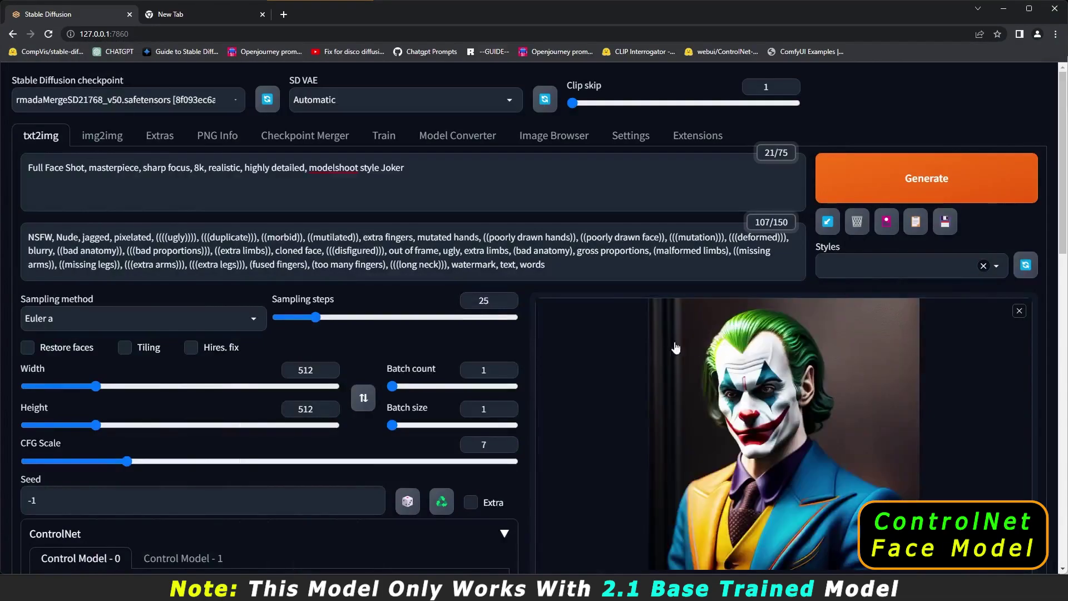
scroll(828, 378, down, 3)
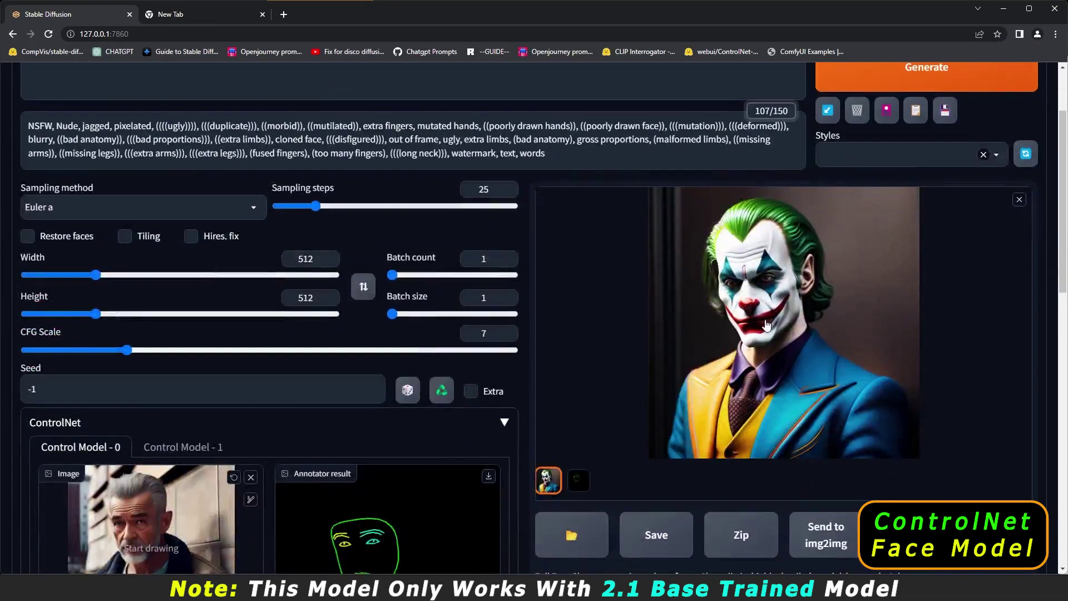
scroll(215, 485, down, 1)
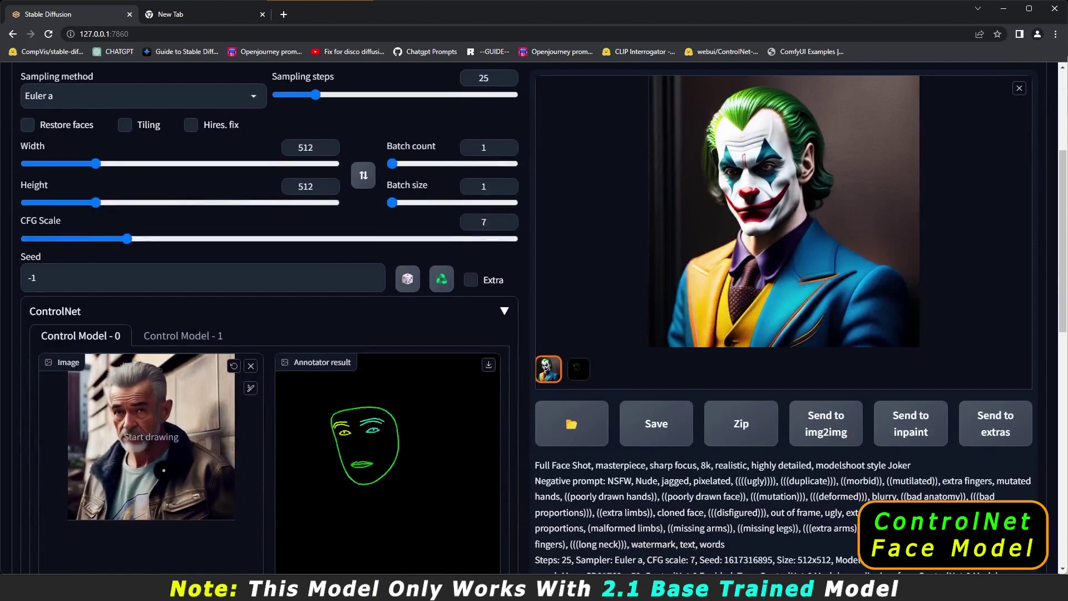
Step: Replace the ControlNet reference with a laughing woman's face photo
click(251, 366)
click(216, 452)
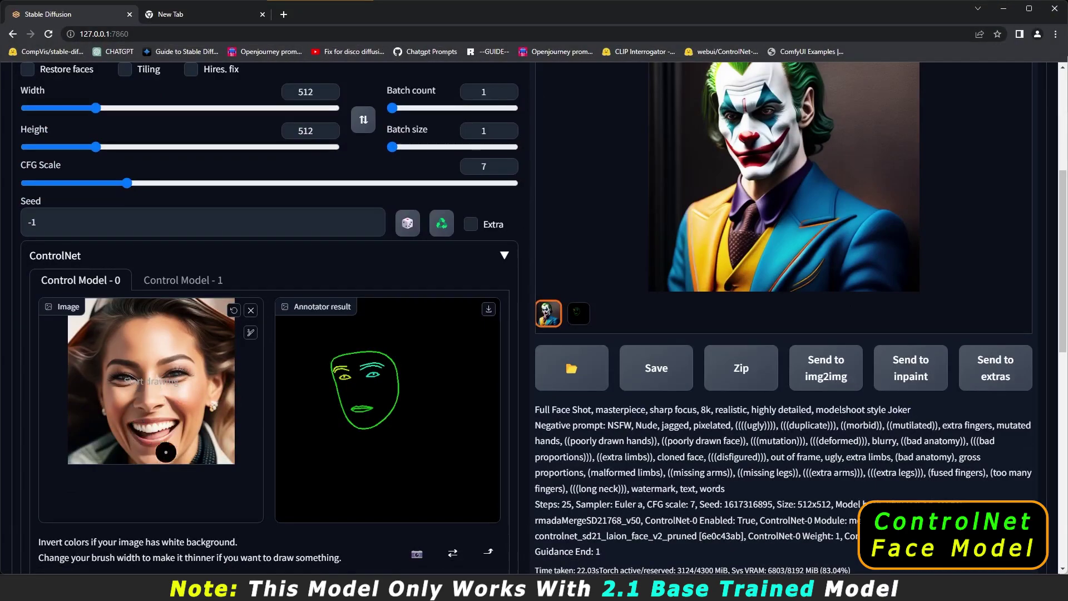
scroll(674, 426, up, 4)
scroll(674, 427, up, 1)
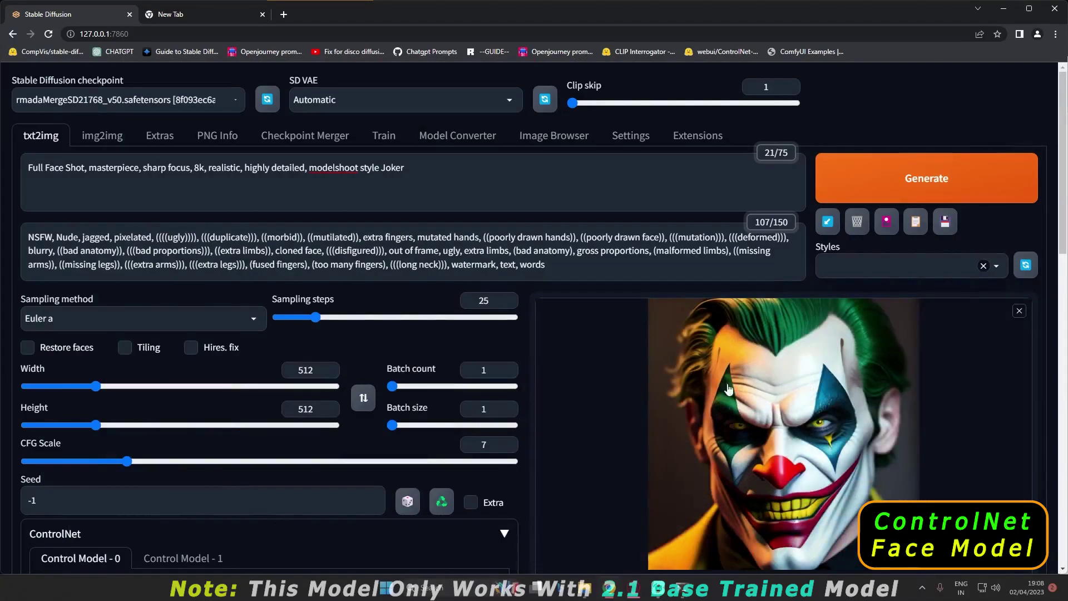
scroll(743, 338, down, 2)
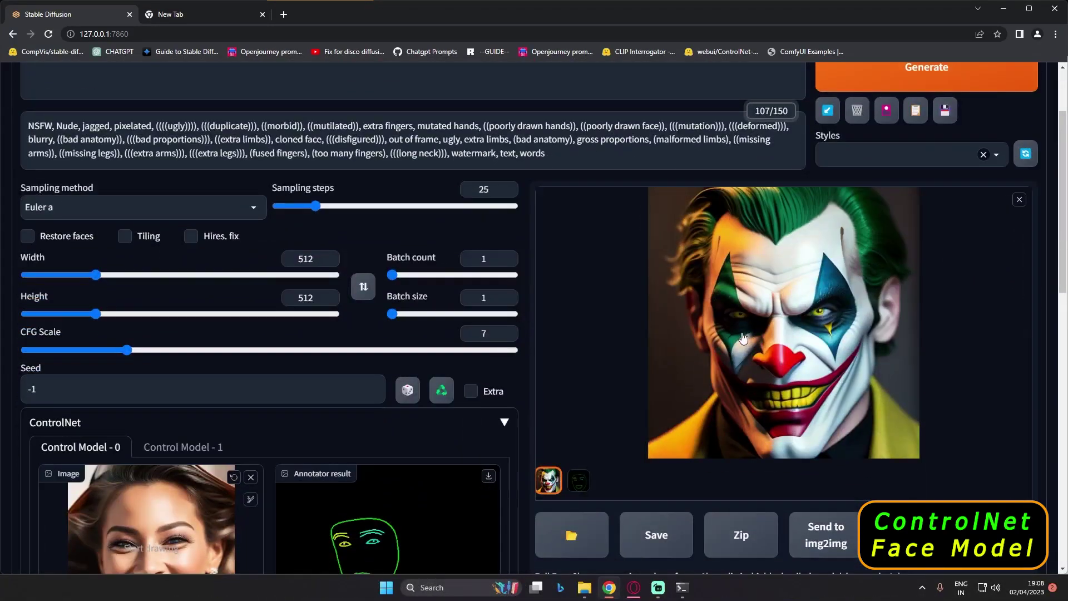
Step: View the grinning Joker portrait full screen, then show the face-landmark annotation
click(743, 337)
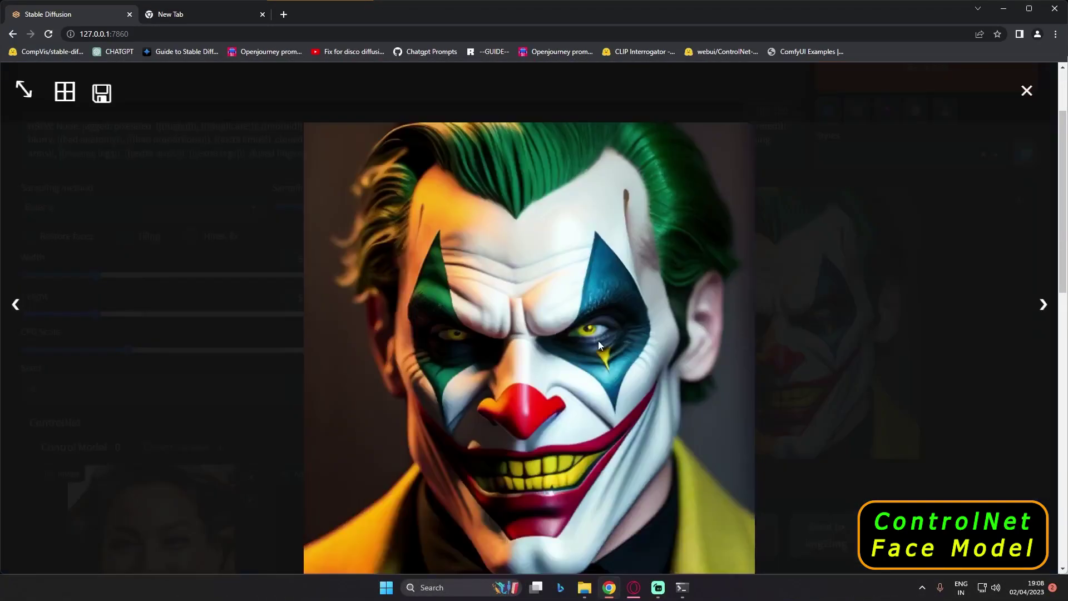
click(924, 371)
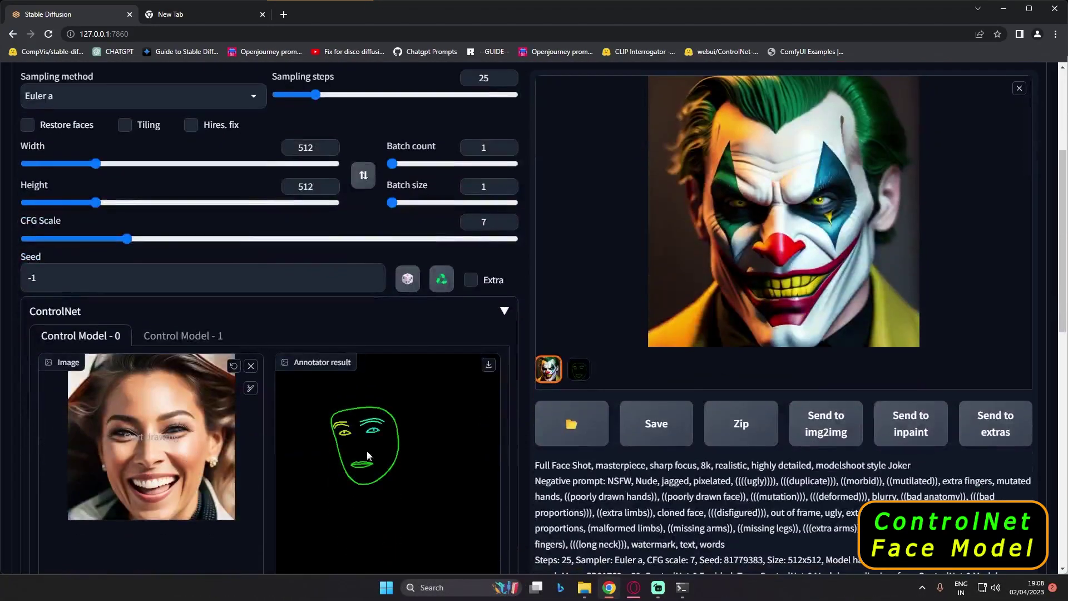
click(580, 370)
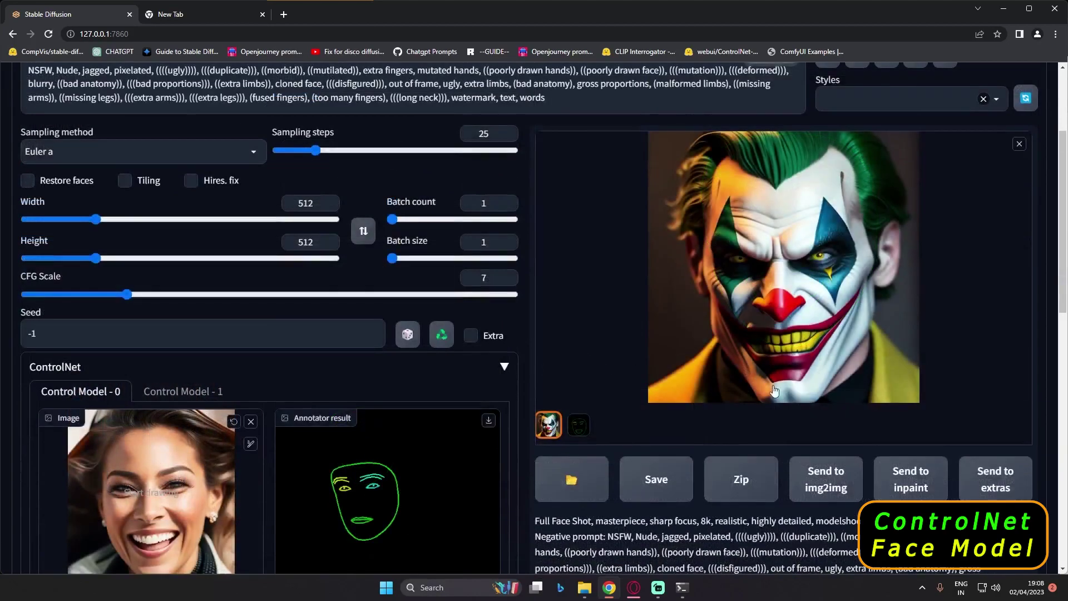
scroll(648, 366, down, 6)
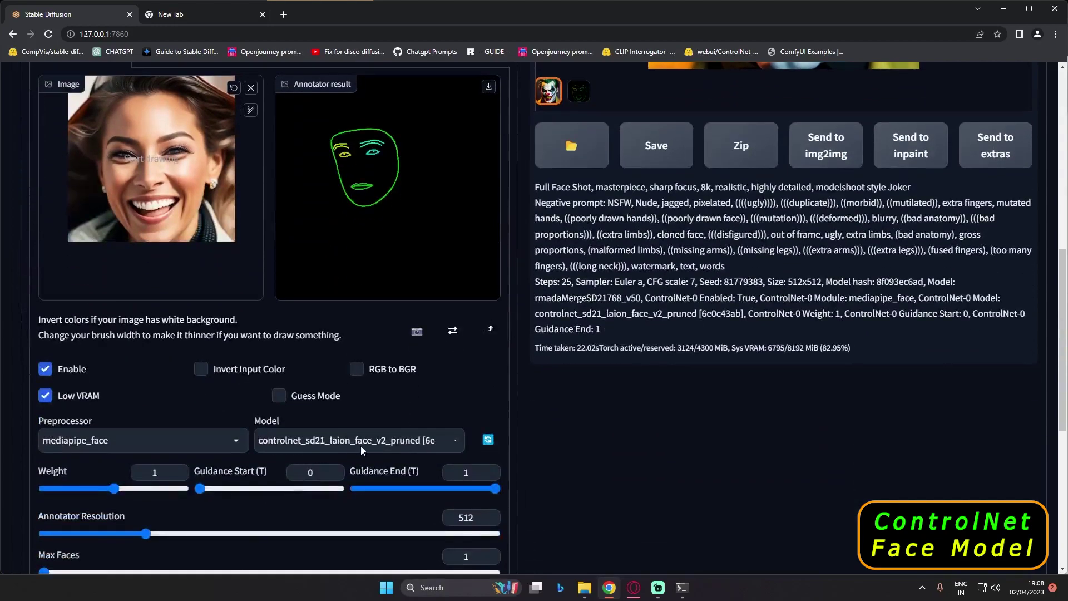
click(333, 449)
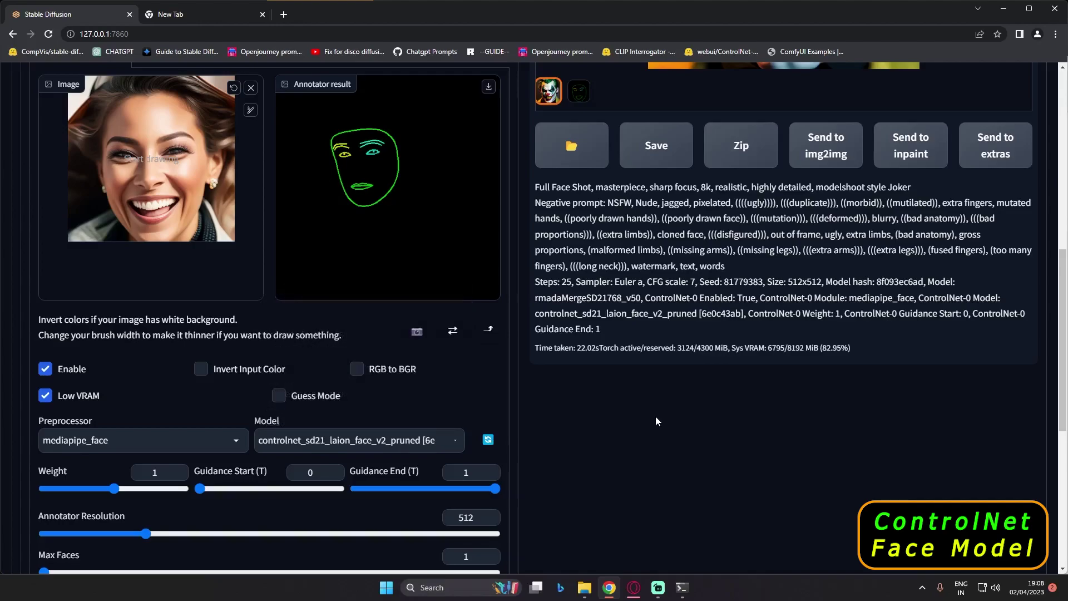
scroll(655, 416, up, 6)
scroll(657, 419, up, 3)
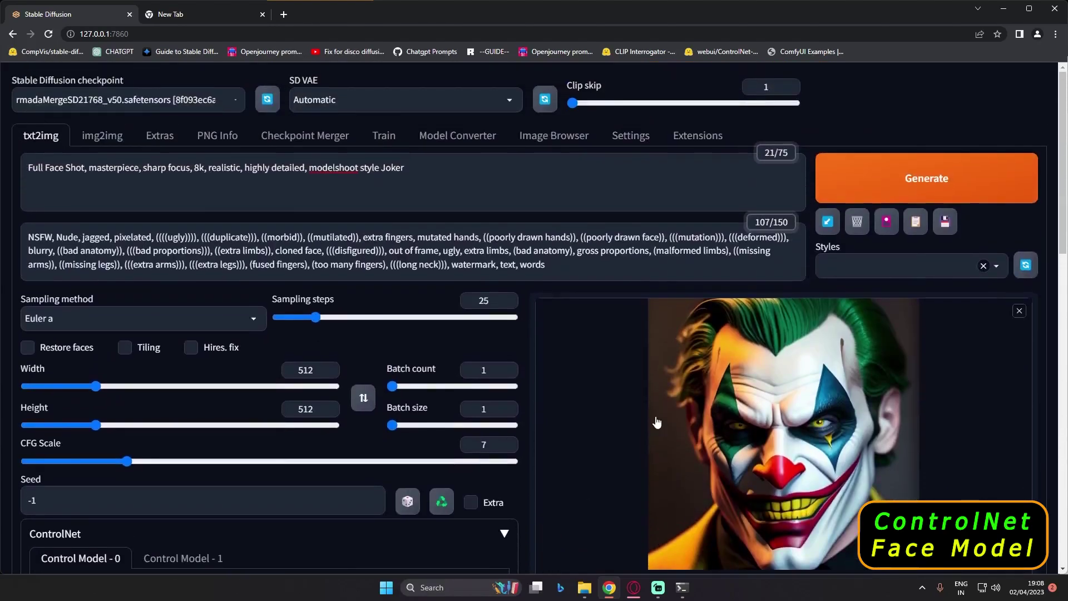
scroll(657, 423, down, 9)
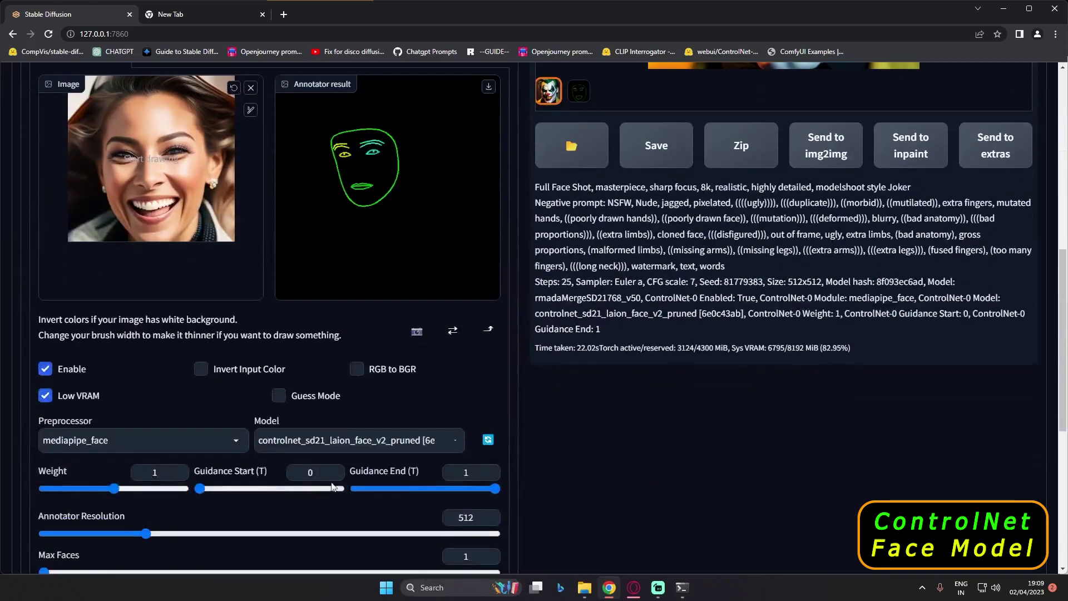
click(289, 445)
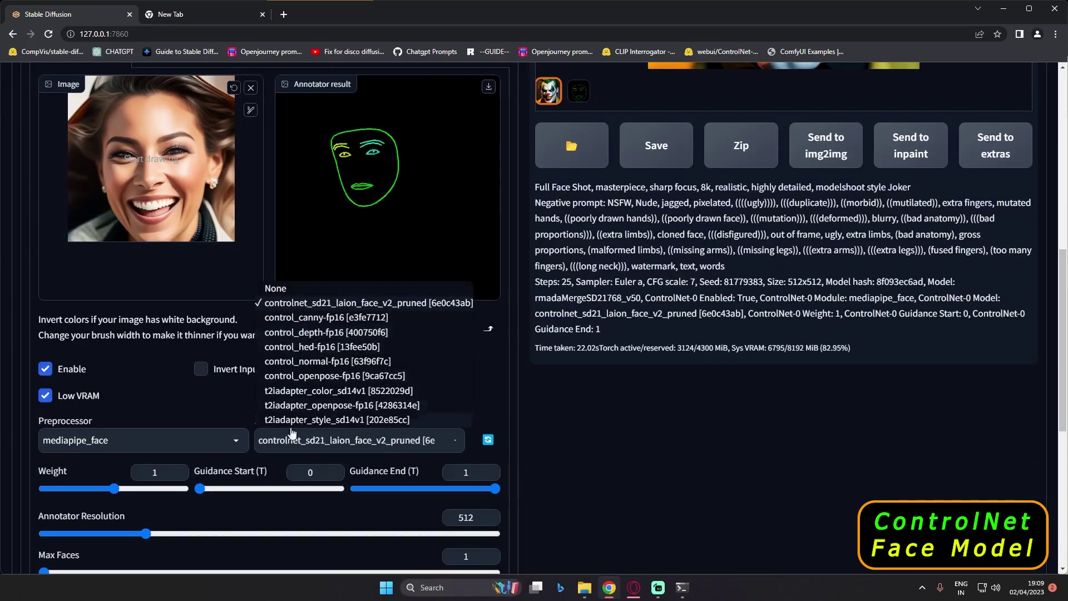
click(489, 400)
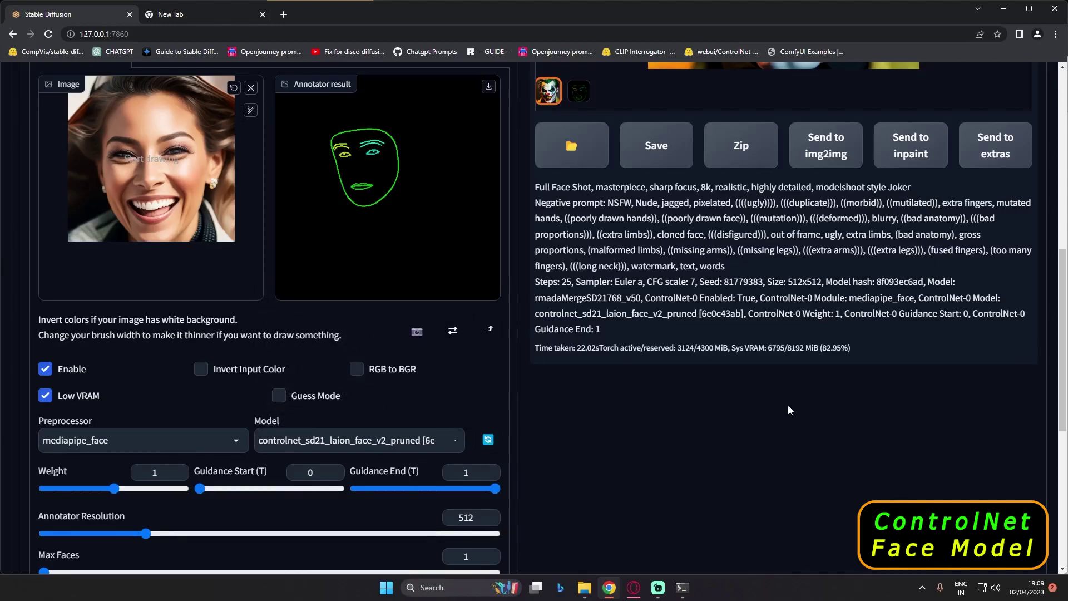
scroll(790, 406, up, 8)
scroll(793, 409, up, 1)
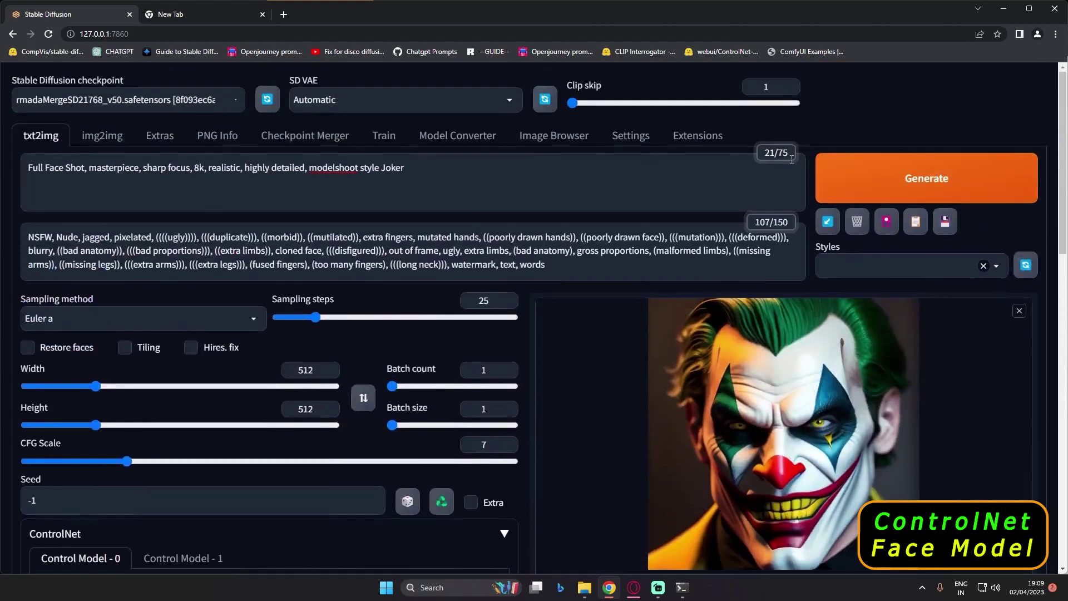
Step: In Settings, change the ControlNet config path from cldm_v21.yaml to models\cldm_v15.yaml
click(634, 144)
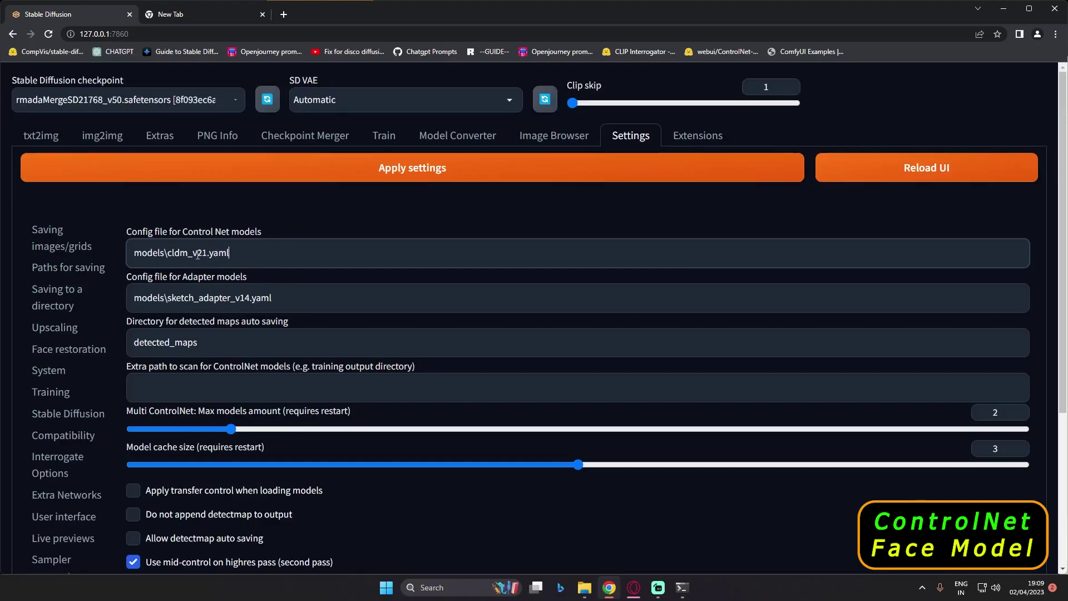
drag(198, 254, 206, 255)
text(15)
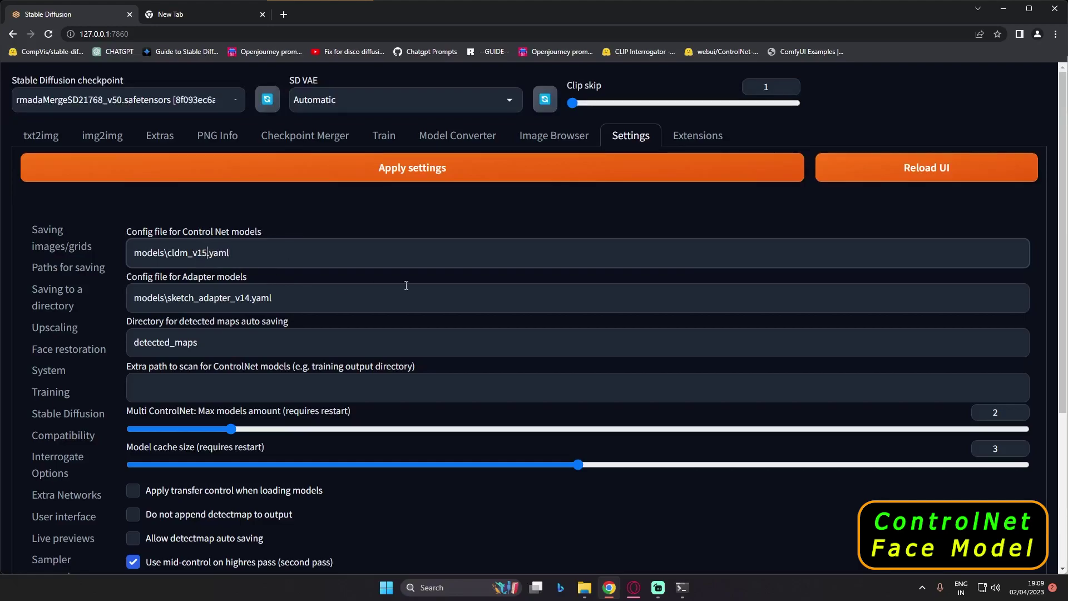